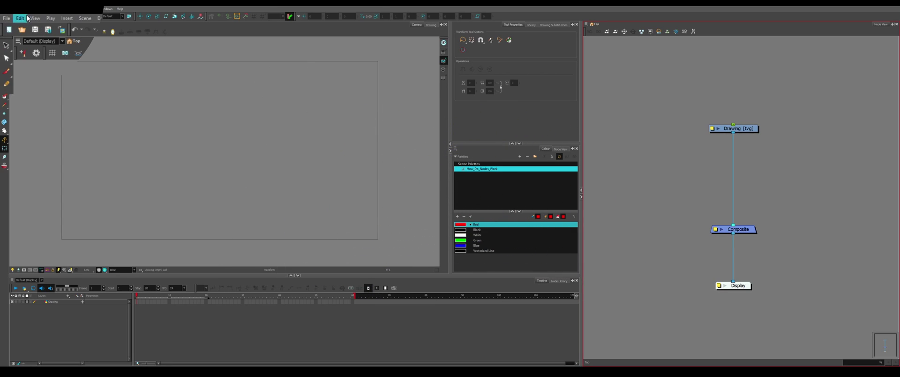
Step: Open the preferences and review the general peg settings and the Advanced options
left_click(22, 18)
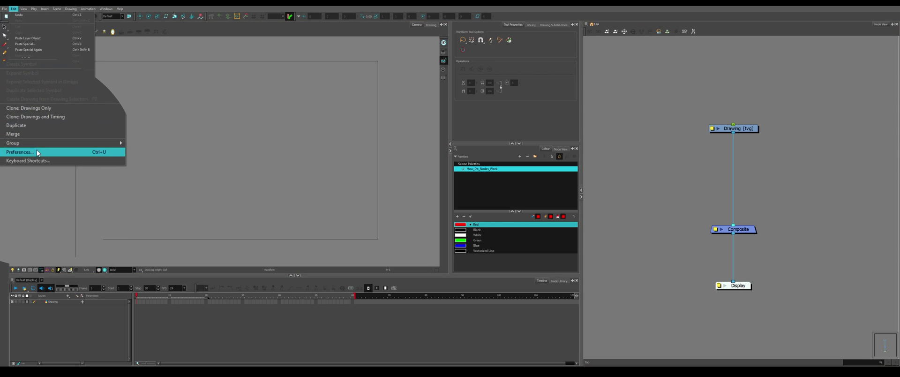
left_click(22, 159)
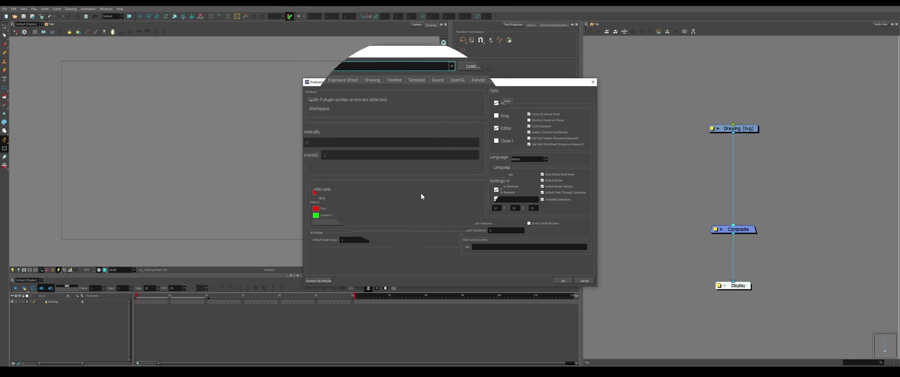
left_click(458, 177)
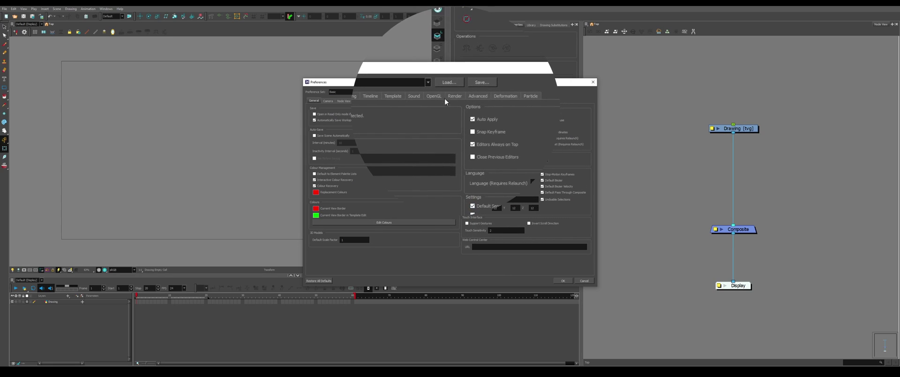
left_click(478, 96)
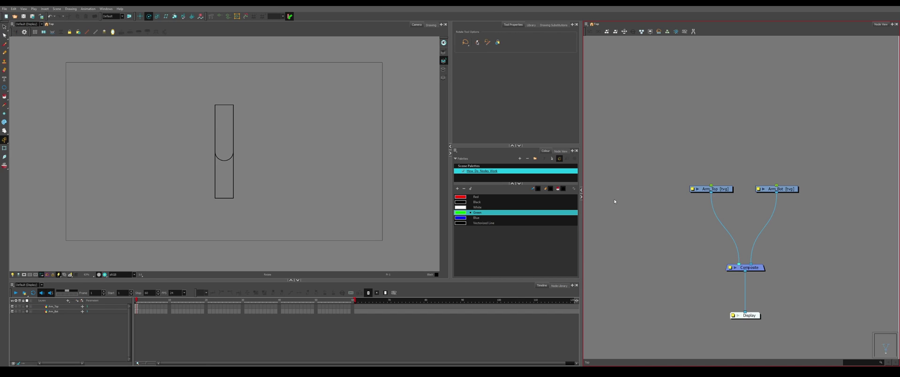
Step: Try adding a parent peg to the Arm_Top drawing alone
left_click_drag(652, 150, 808, 210)
left_click(732, 222)
key("ctrl+p")
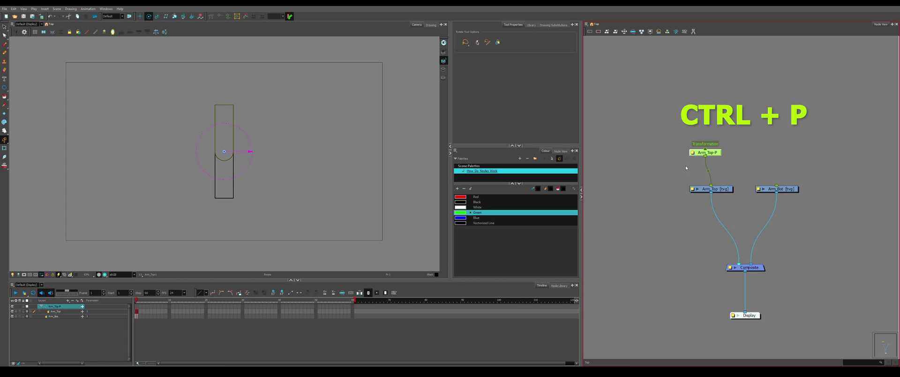
key("ctrl+z")
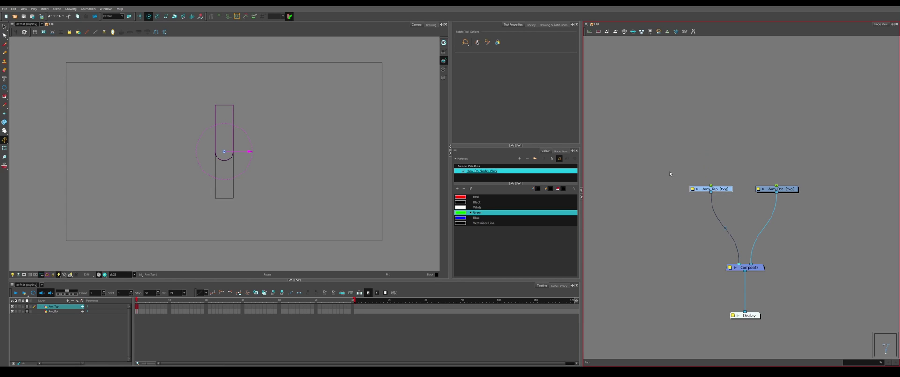
Step: Select both the Arm_Top and Arm_Bot drawings and add a parent peg above each
left_click_drag(670, 173, 825, 218)
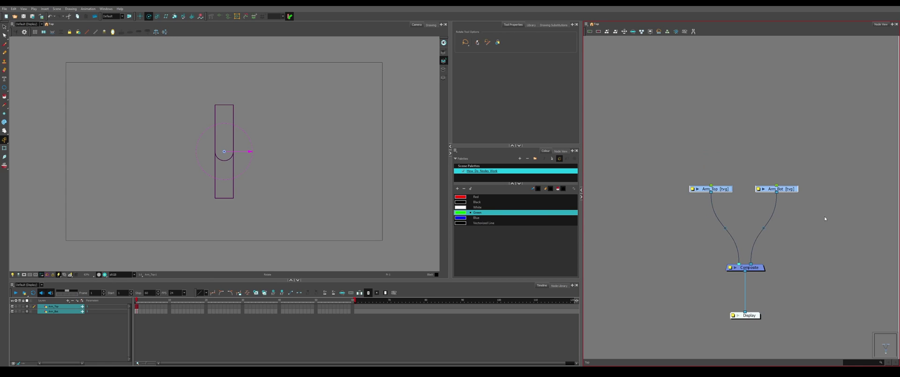
key("ctrl+shift+p")
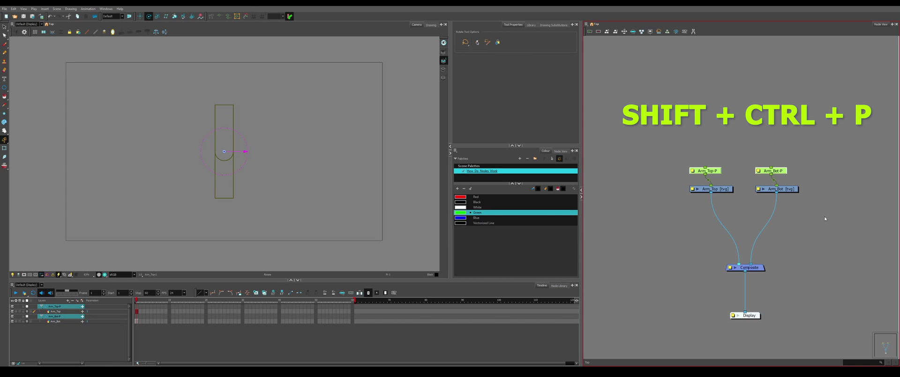
key("ctrl+z")
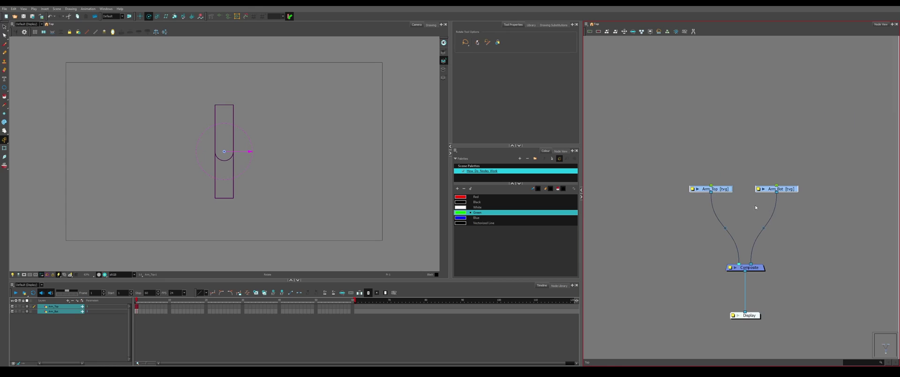
key("ctrl+p")
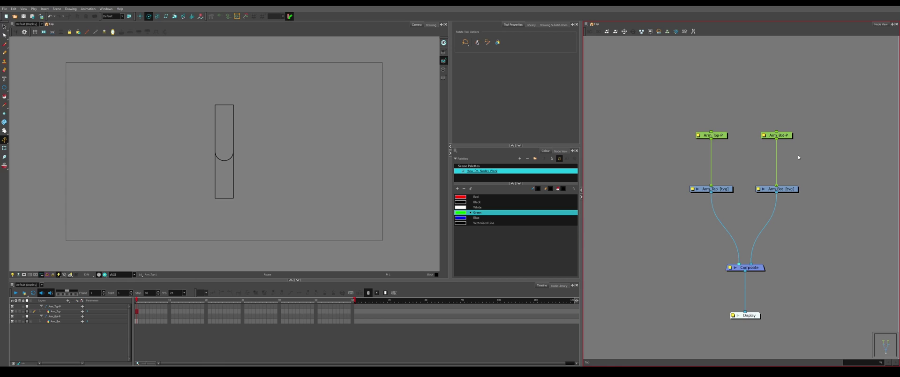
Step: Translate the Arm_Bot peg so the lower arm sits in the lower-left corner of the camera frame
left_click(777, 135)
left_click(139, 16)
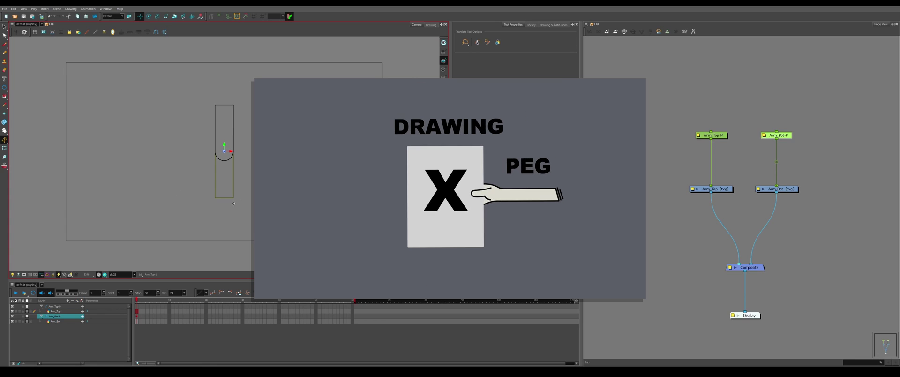
left_click_drag(274, 151, 134, 173)
left_click_drag(139, 212, 135, 236)
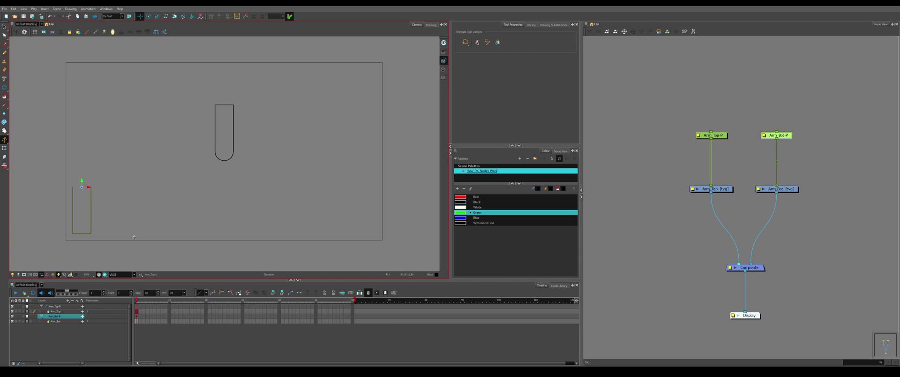
Step: Disable and re-enable the Arm_Bot peg repeatedly to compare the lower arm's placement, and reset its transformation
key("d")
key("a")
key("d")
key("a")
key("d")
key("a")
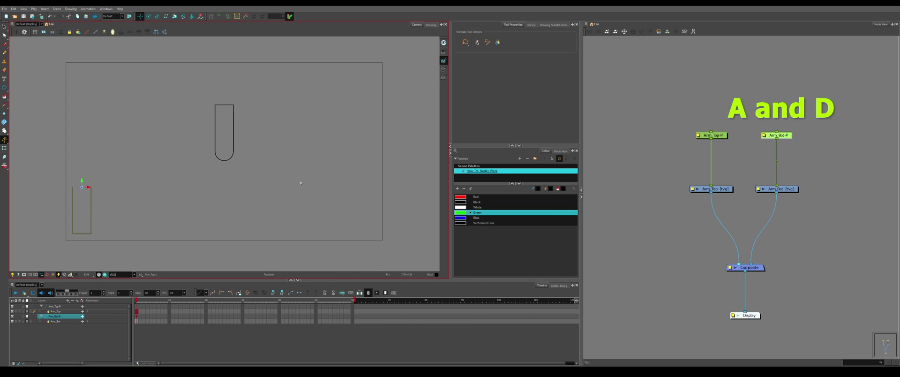
key("d")
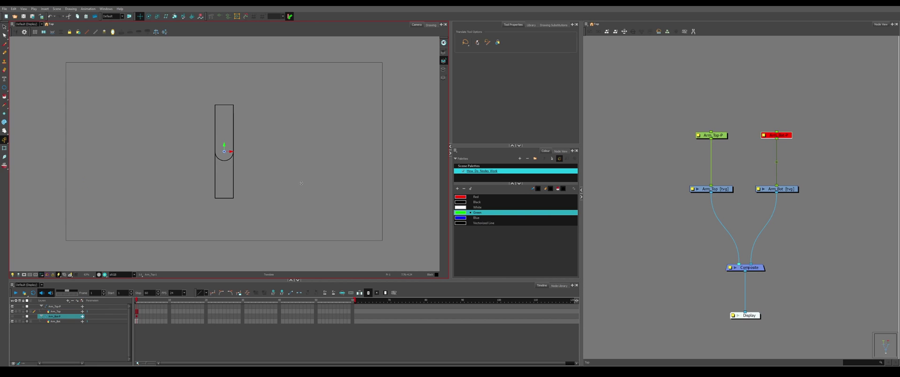
key("a")
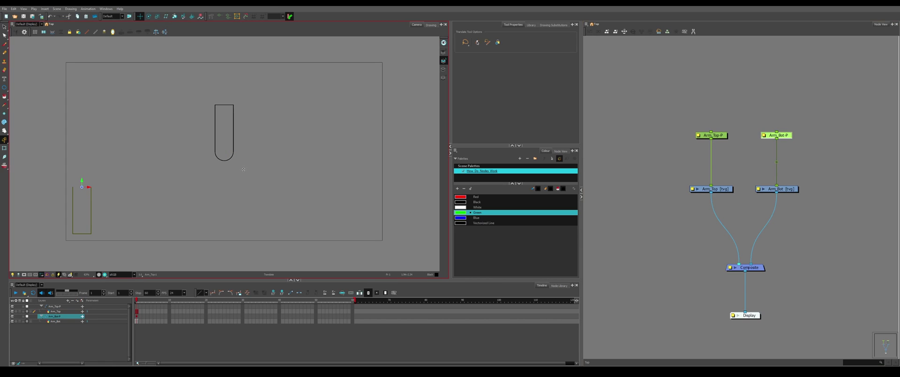
key("r")
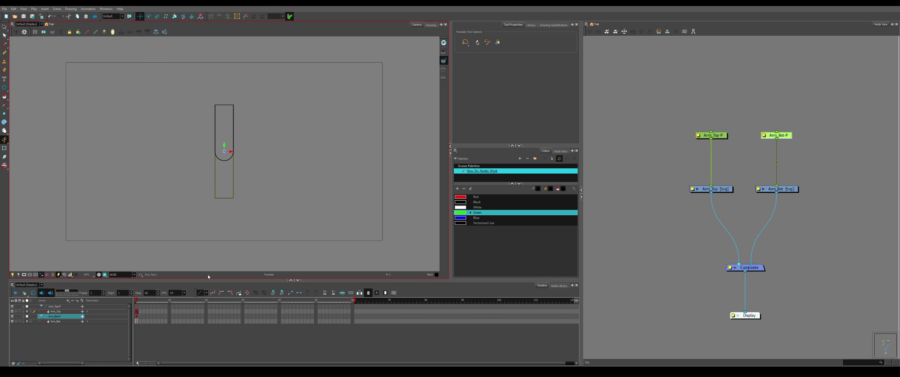
Step: Expand the Arm_Bot peg's parameters in an enlarged timeline and try rotating the lower arm
left_click_drag(218, 280, 219, 203)
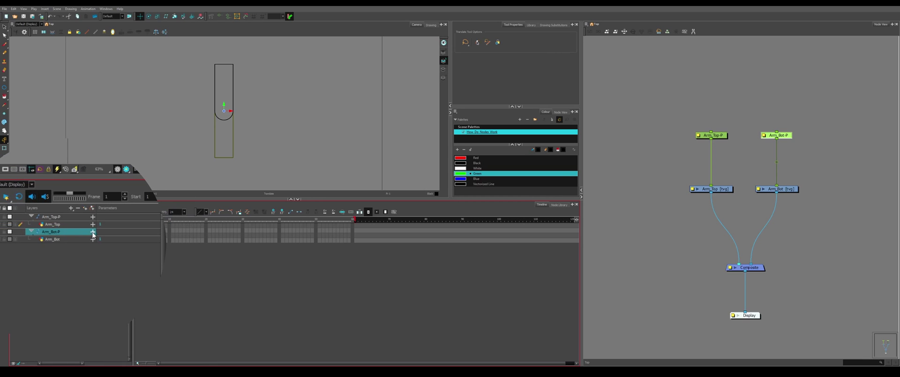
left_click(92, 232)
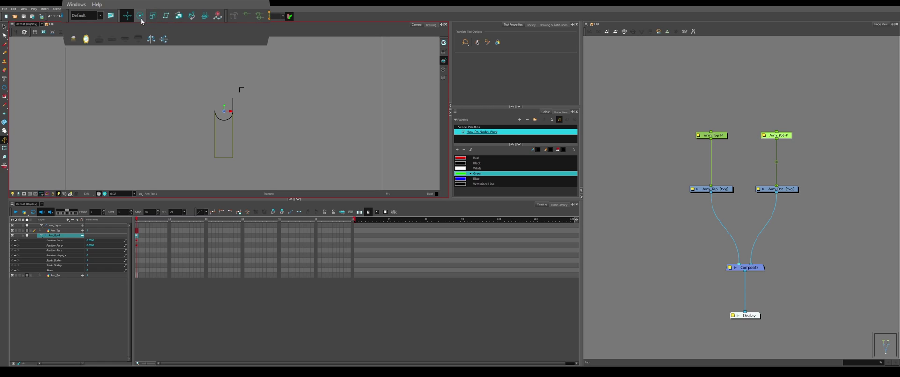
left_click(141, 16)
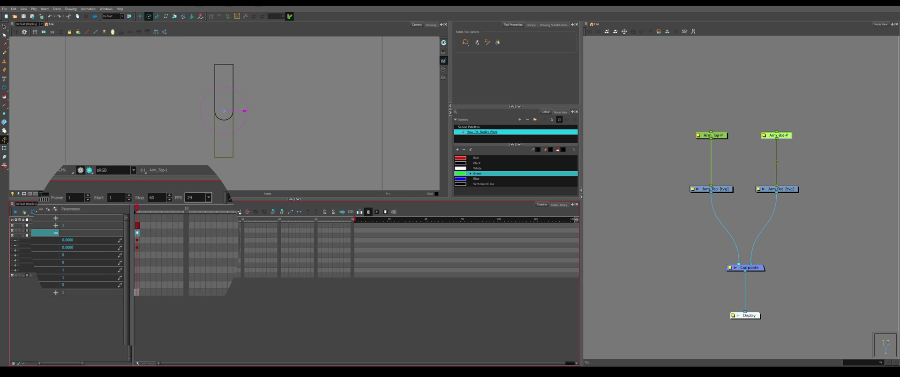
left_click_drag(231, 178, 294, 97)
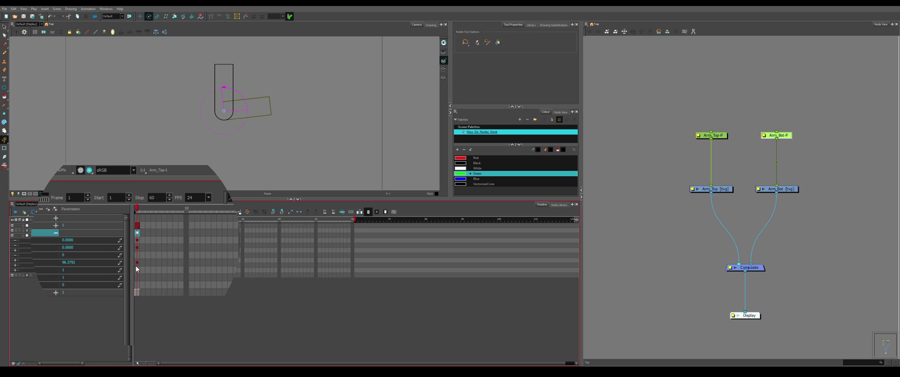
key("ctrl+z")
Step: Check the default separate position setting for pegs in the preferences
key("ctrl+u")
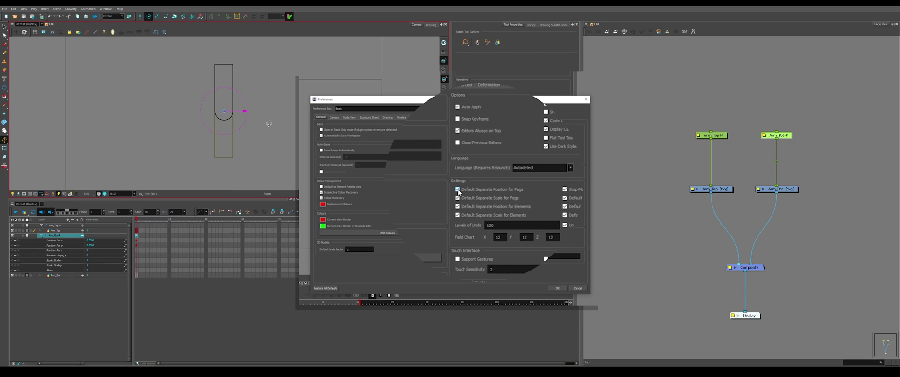
key("Escape")
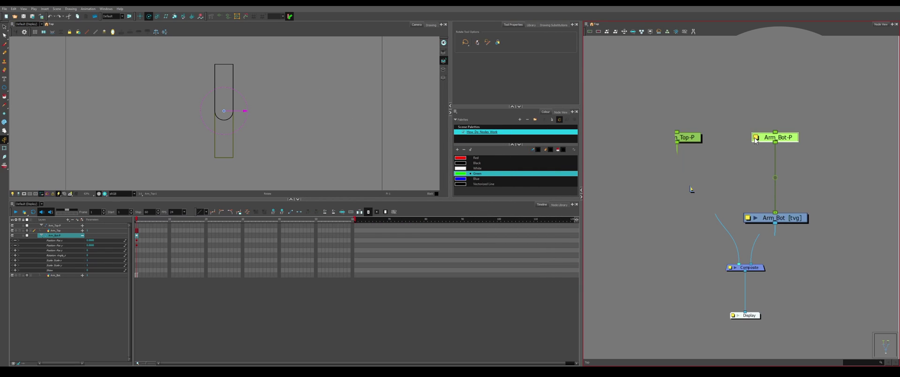
Step: Set the Arm_Bot peg's position to 3D Path in its layer properties and try moving the lower arm
double_click(754, 140)
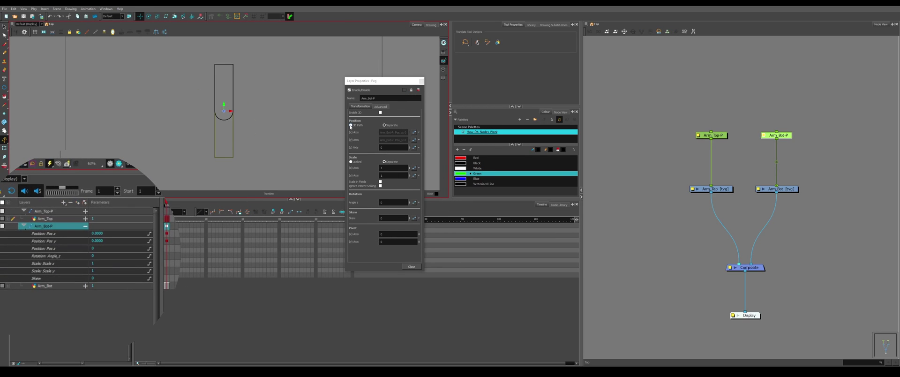
left_click(350, 125)
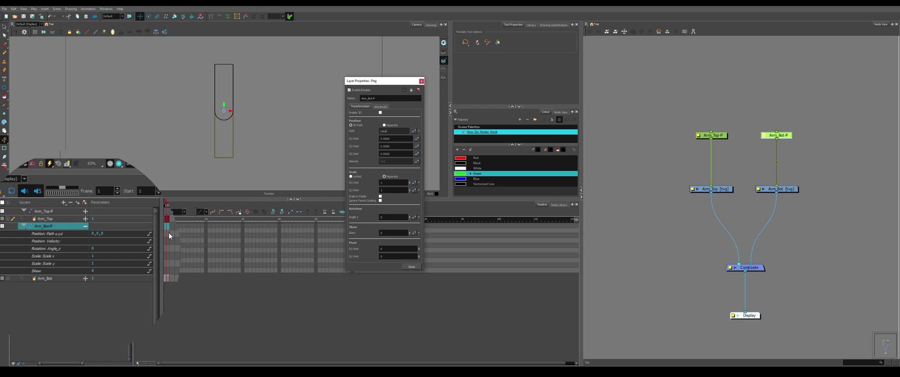
left_click(121, 103)
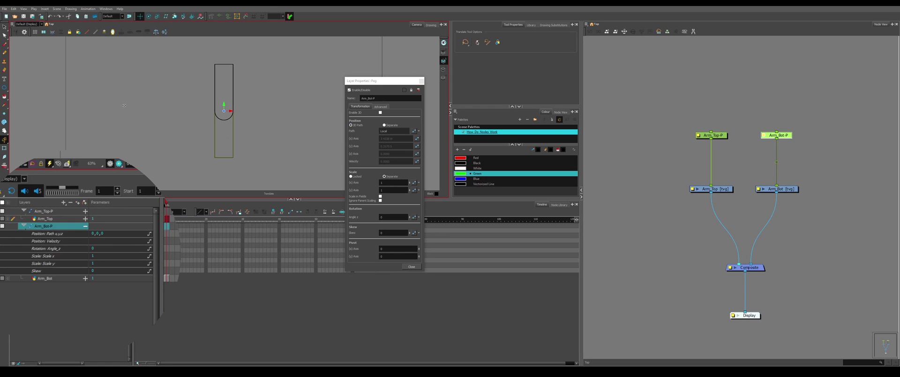
left_click_drag(161, 114, 136, 106)
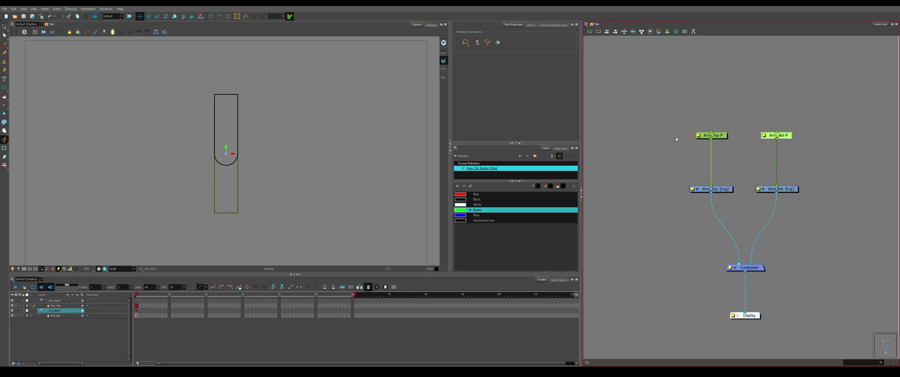
Step: Select both arm pegs and examine where their pivot sits relative to the arm joint
left_click(674, 117)
left_click_drag(817, 170, 765, 219)
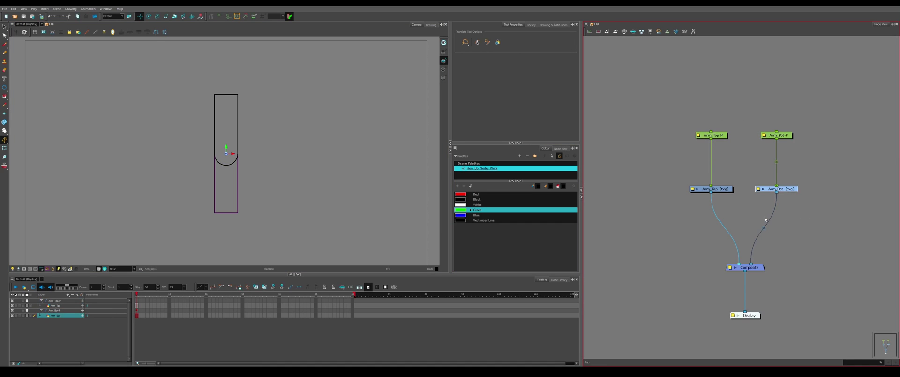
left_click_drag(735, 173, 695, 230)
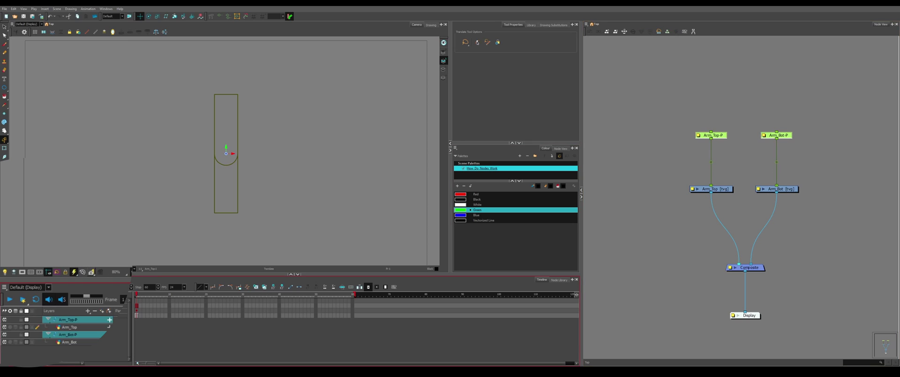
left_click(40, 272)
scroll(227, 153, "up", 10)
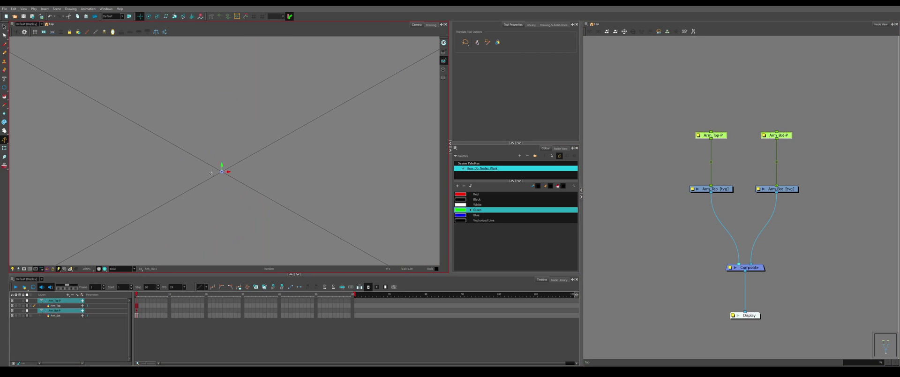
scroll(210, 172, "down", 10)
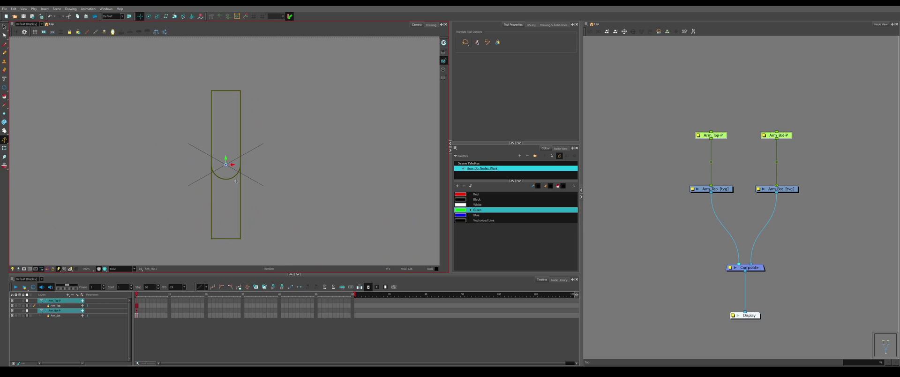
left_click(685, 108)
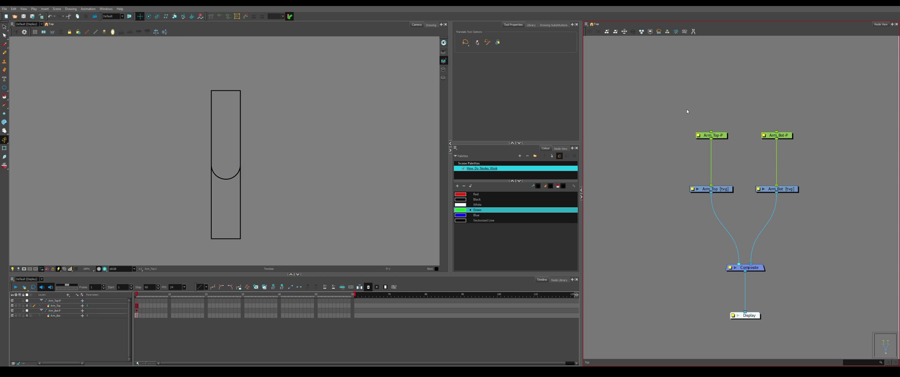
Step: Try rotating the upper arm and the lower arm separately about the joint using their pegs
left_click(724, 135)
left_click(149, 16)
mouse_move(207, 53)
left_mouse_down()
mouse_move(304, 225)
mouse_move(322, 239)
mouse_move(164, 68)
mouse_move(145, 108)
left_mouse_up()
key("ctrl+z")
left_click(779, 135)
left_click_drag(281, 178, 354, 23)
key("ctrl+z")
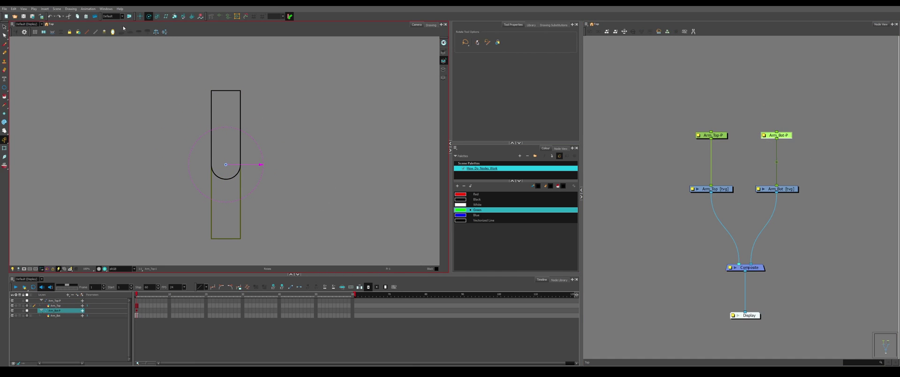
Step: Move the upper arm slightly left with the Arm_Top peg and tilt it slightly clockwise
left_click(140, 16)
left_click(712, 135)
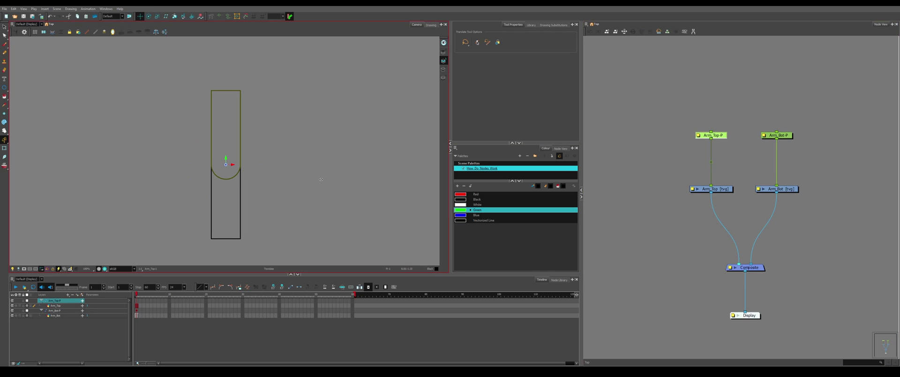
left_click_drag(305, 178, 300, 178)
left_click(148, 16)
left_click_drag(247, 74, 258, 78)
Step: Move the lower arm left under the upper arm with the Arm_Bot peg and tilt it slightly counterclockwise
left_click(777, 135)
key("alt+2")
left_click_drag(281, 148, 280, 147)
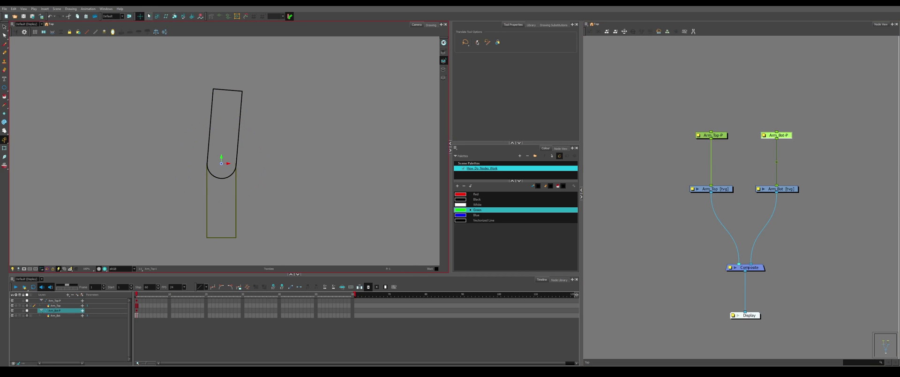
left_click(148, 15)
left_click_drag(251, 180, 256, 174)
Step: Examine close up how the outlines of the two tilted arm parts meet around the joint
left_click(140, 16)
key("2")
key("2")
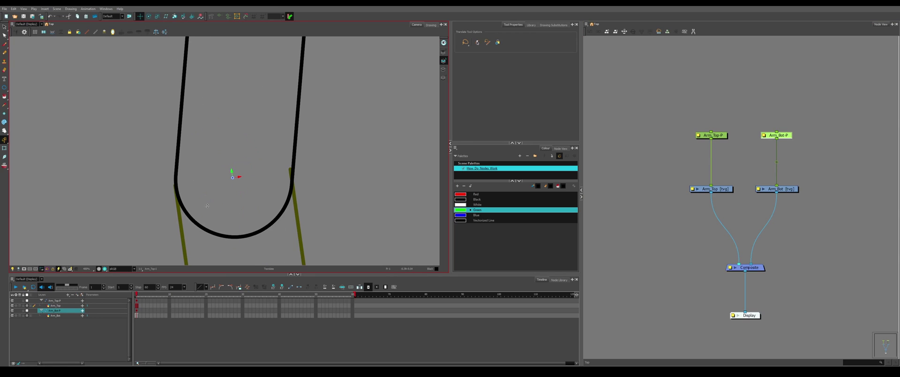
left_click_drag(207, 205, 209, 207)
scroll(220, 117, "down", 7)
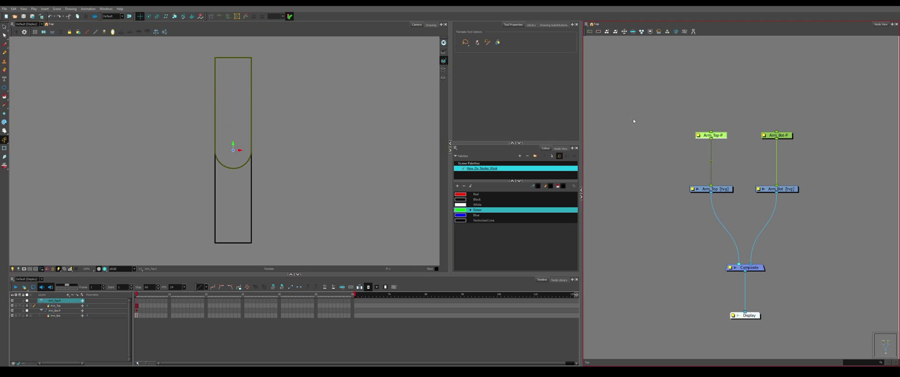
Step: Add a parent peg above Arm_Top-P and align it directly over that peg in the node view
left_click(655, 113)
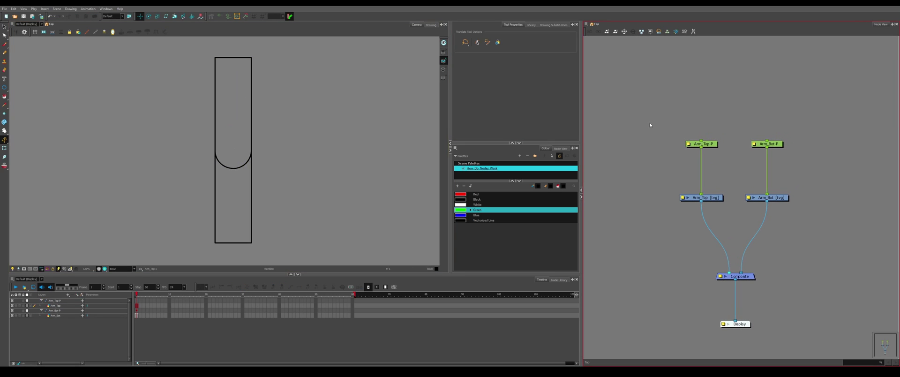
left_click_drag(652, 115, 721, 165)
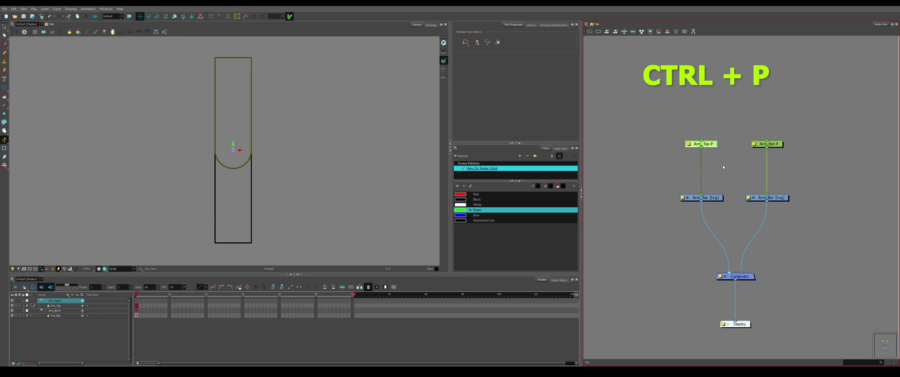
key("ctrl+p")
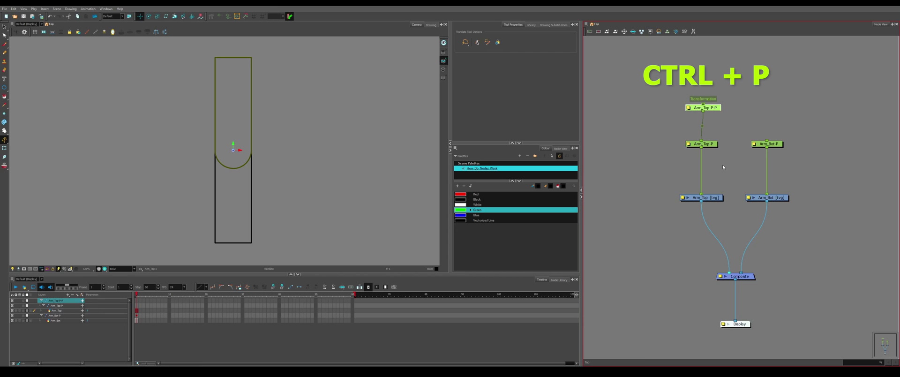
left_click(719, 132)
left_click_drag(719, 108, 717, 106)
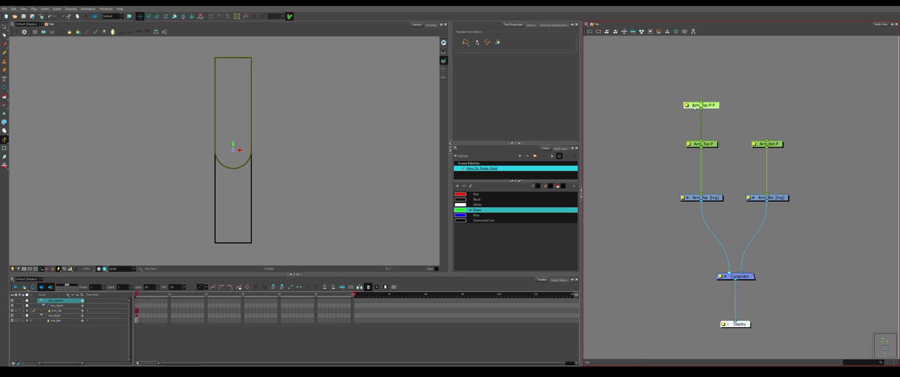
Step: Rename the new parent peg Arm_Top_All-P and connect it to Arm_Bot-P as well
left_click(685, 106)
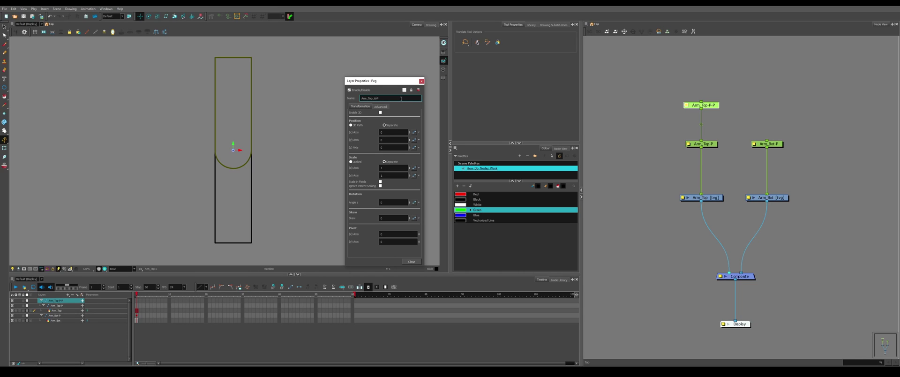
key("Return")
left_click(685, 105)
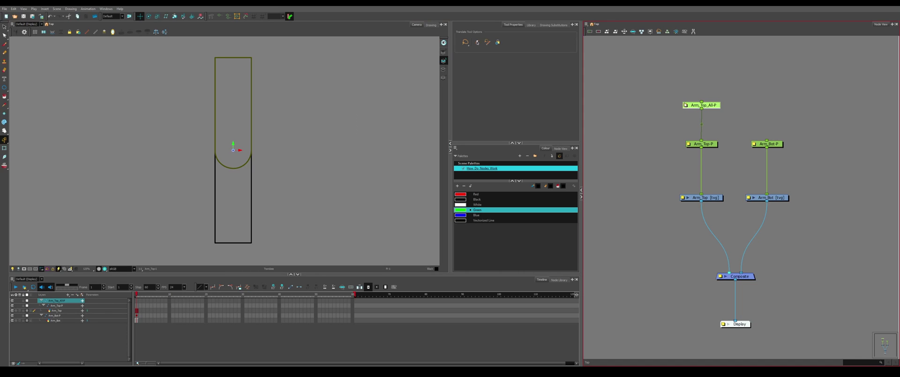
left_click_drag(703, 109, 766, 140)
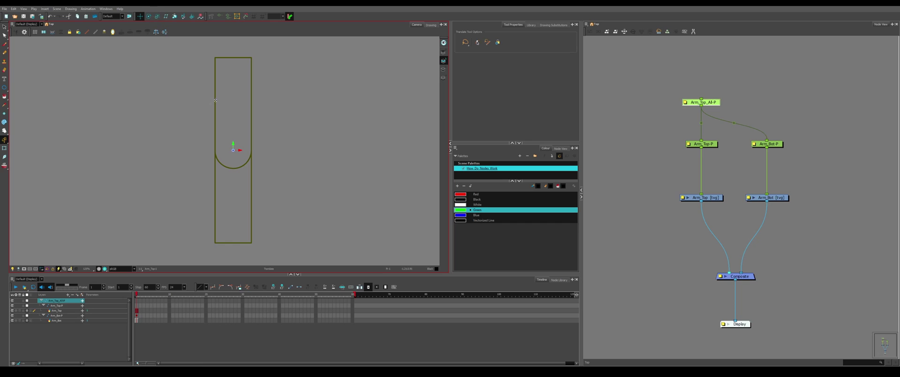
mouse_move(212, 124)
left_mouse_down()
mouse_move(208, 145)
mouse_move(118, 93)
mouse_move(167, 119)
mouse_move(212, 124)
left_mouse_up()
Step: Move the pivot of Arm_Top_All-P and Arm_Top-P from the joint to the upper end of the upper arm
left_click_drag(680, 70, 729, 162)
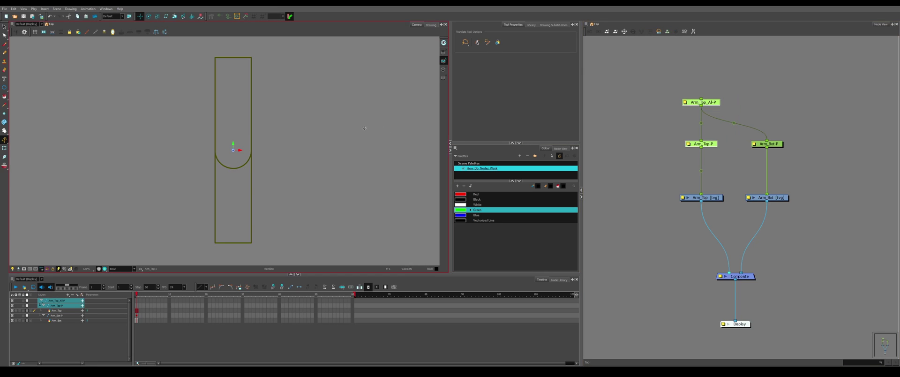
left_click_drag(677, 58, 721, 170)
left_click(135, 16)
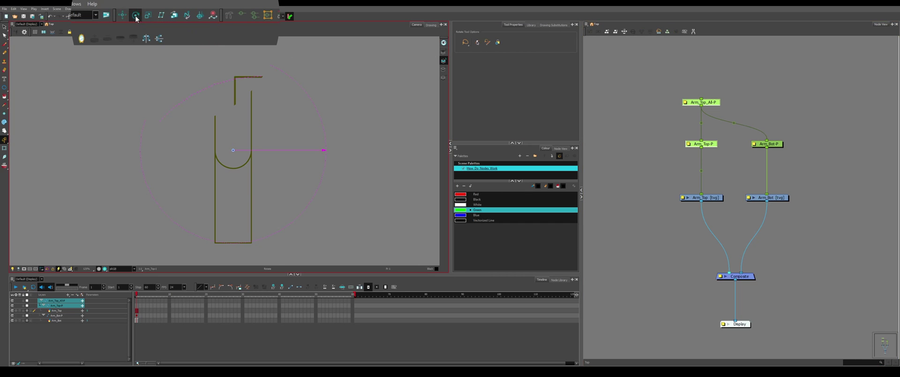
left_click_drag(674, 77, 715, 170)
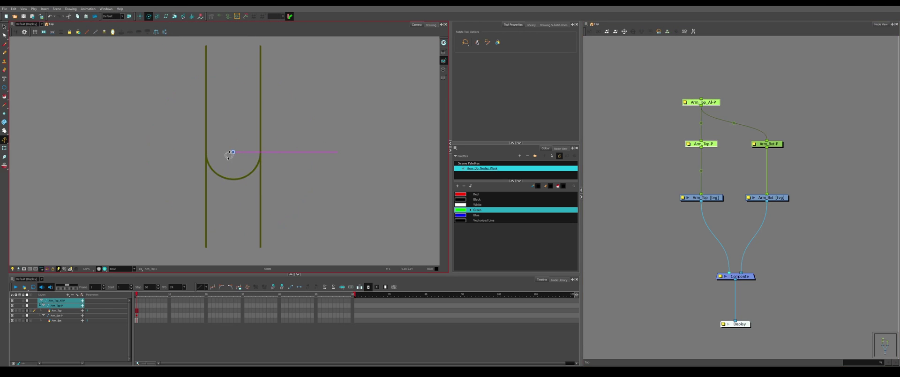
left_click_drag(234, 152, 233, 61)
Step: Try rotating the whole arm clockwise about its upper end using only the Arm_Top_All-P peg
left_click_drag(667, 75, 721, 148)
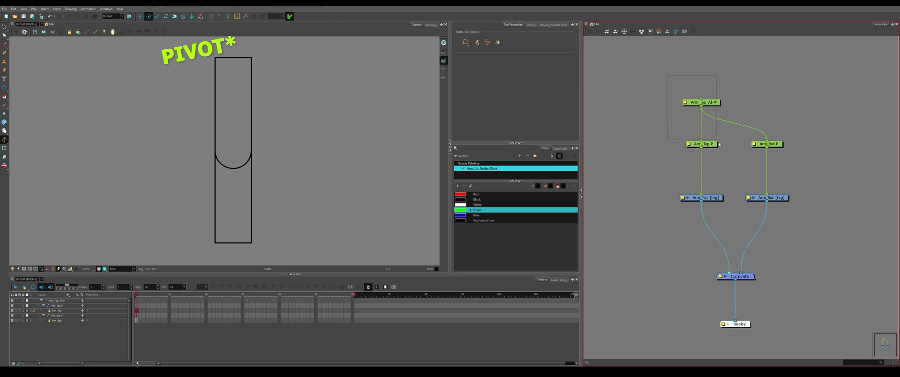
left_click_drag(680, 89, 716, 109)
left_click_drag(677, 129, 694, 96)
scroll(343, 187, "down", 2)
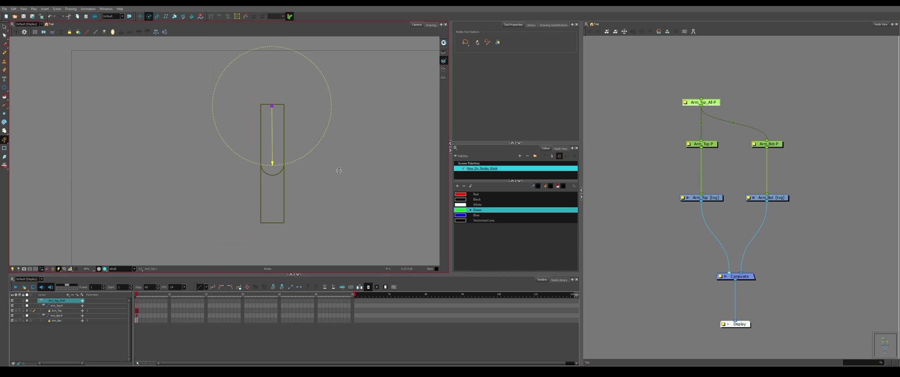
mouse_move(355, 180)
left_mouse_down()
mouse_move(251, 167)
mouse_move(339, 172)
mouse_move(257, 166)
mouse_move(273, 168)
left_mouse_up()
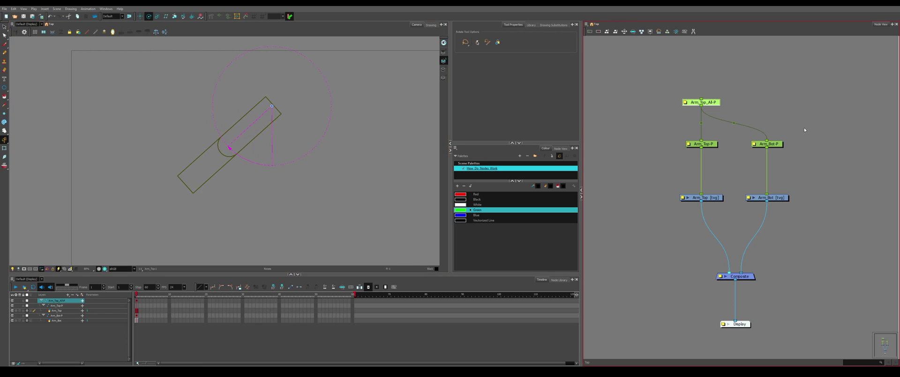
Step: Try bending the lower arm counterclockwise about the joint with the Arm_Bot-P peg and inspect the elbow
left_click_drag(799, 126, 761, 159)
left_click_drag(268, 215, 183, 215)
scroll(225, 145, "up", 3)
scroll(213, 152, "down", 1)
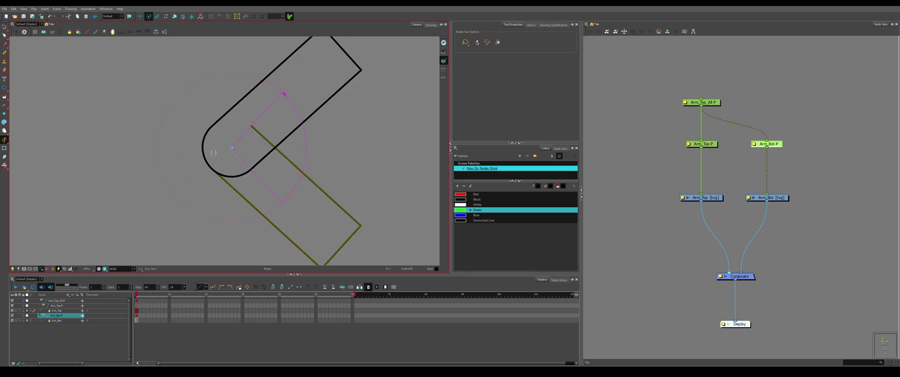
scroll(265, 119, "up", 1)
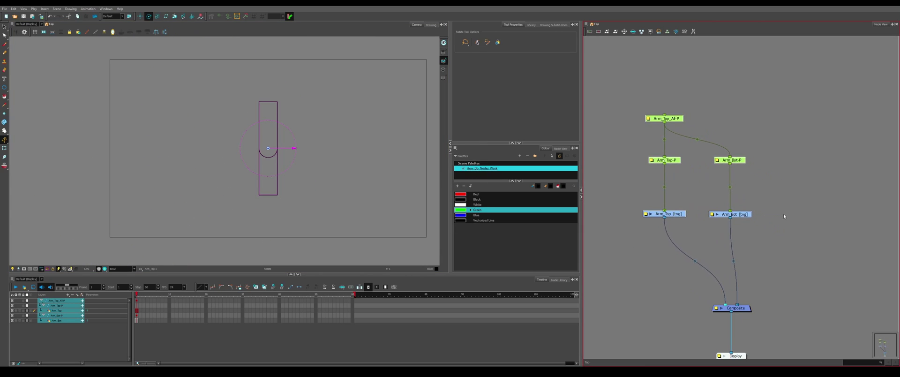
Step: Add a drawing layer named Hand and draw a circle on it, centred on the free end of the lower arm
left_click(784, 215)
key("ctrl+r")
type("Hand")
key("Return")
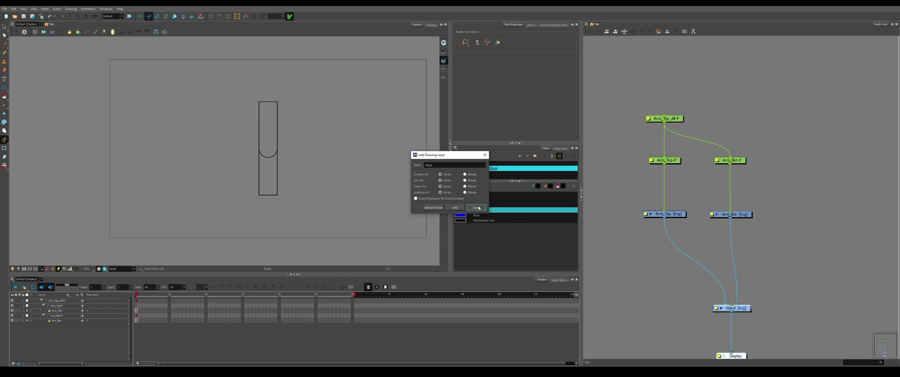
left_click(476, 207)
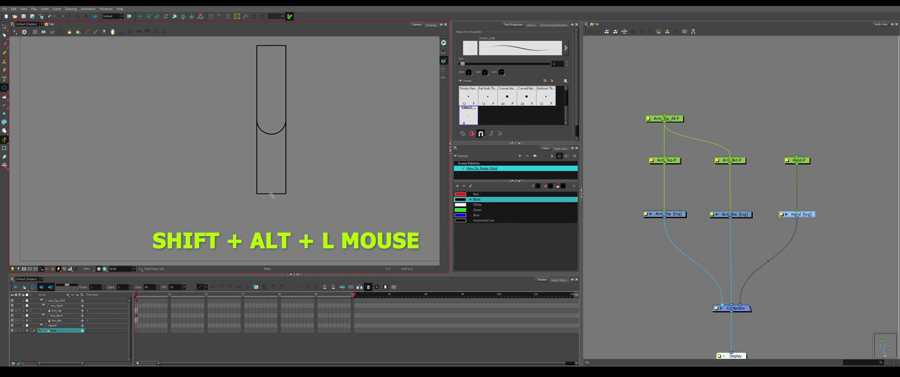
mouse_move(271, 194)
left_mouse_down()
mouse_move(303, 197)
mouse_move(294, 197)
left_mouse_up()
Step: Try rotating the lower arm counterclockwise about the elbow with Arm_Bot-P, and undo the rotation
key("alt+3")
left_click(291, 165)
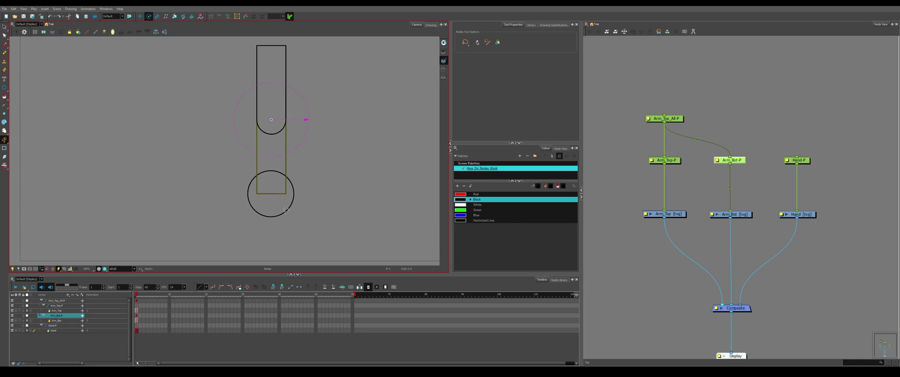
mouse_move(291, 234)
left_mouse_down()
mouse_move(363, 187)
mouse_move(385, 120)
left_mouse_up()
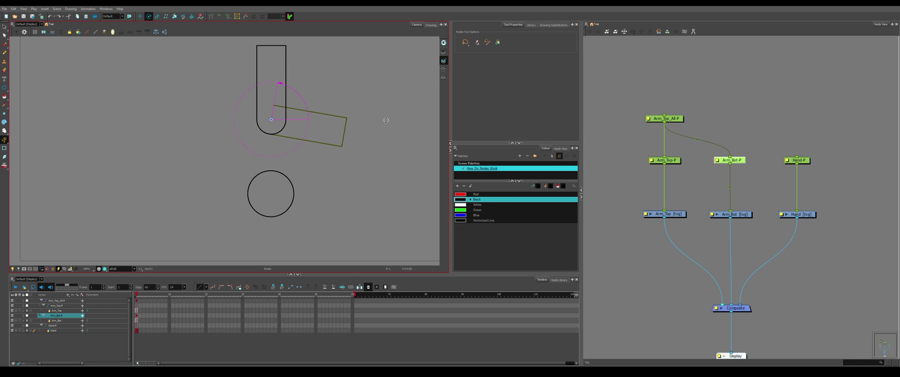
key("ctrl+z")
Step: Add a parent peg above Arm_Bot-P, under Arm_Top_All-P, and connect it to Hand-P too
left_click_drag(749, 135, 722, 173)
key("ctrl+p")
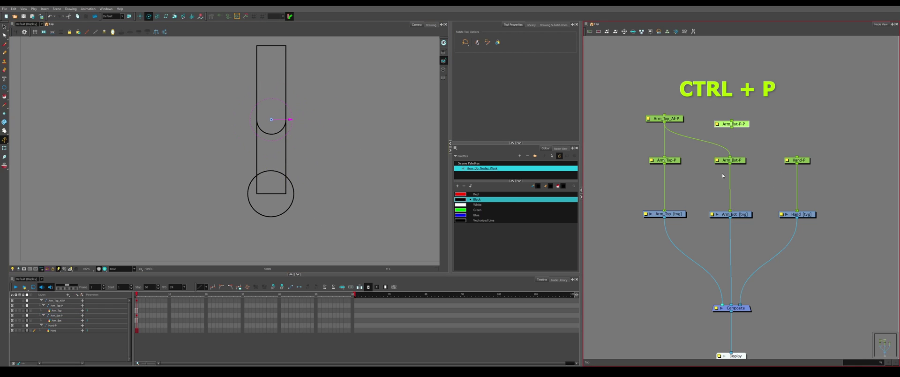
mouse_move(733, 125)
left_mouse_down()
mouse_move(721, 144)
mouse_move(734, 138)
left_mouse_up()
left_click_drag(730, 129, 797, 157)
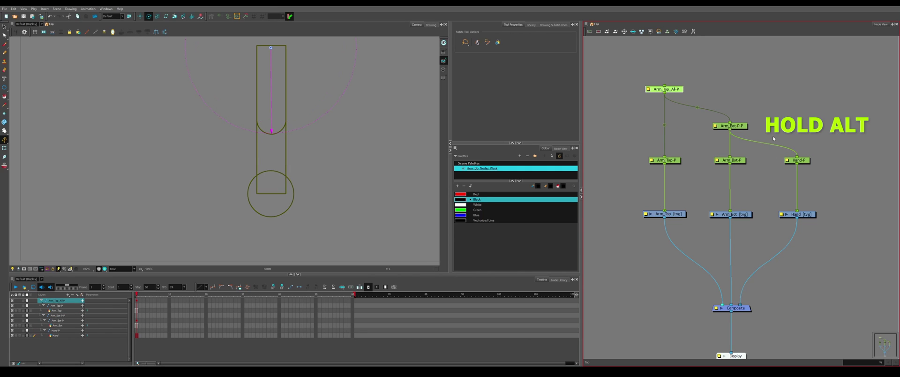
Step: Rename the parent peg of Arm_Bot-P and Hand-P as Arm_Bot_Hand-P
left_click(717, 133)
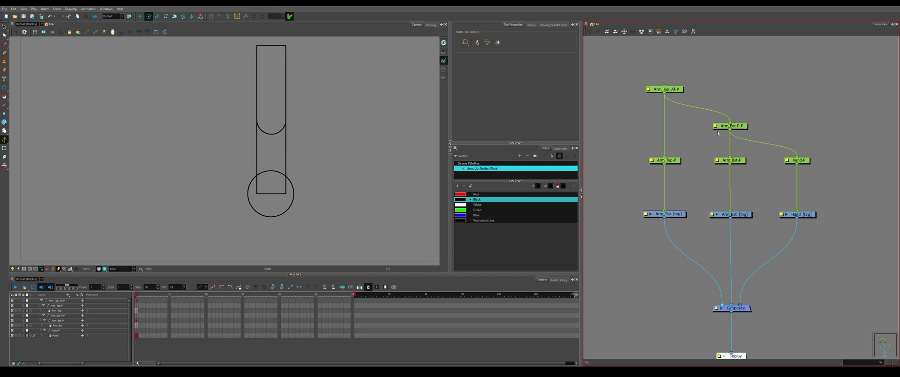
double_click(716, 126)
left_click(375, 98)
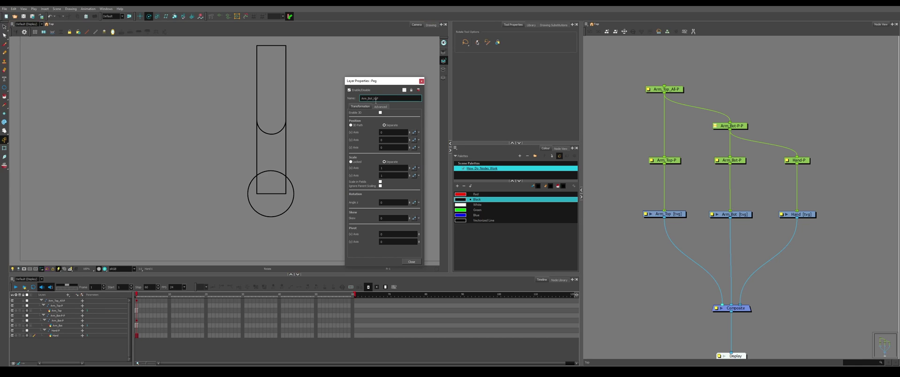
type("Hand")
key("Return")
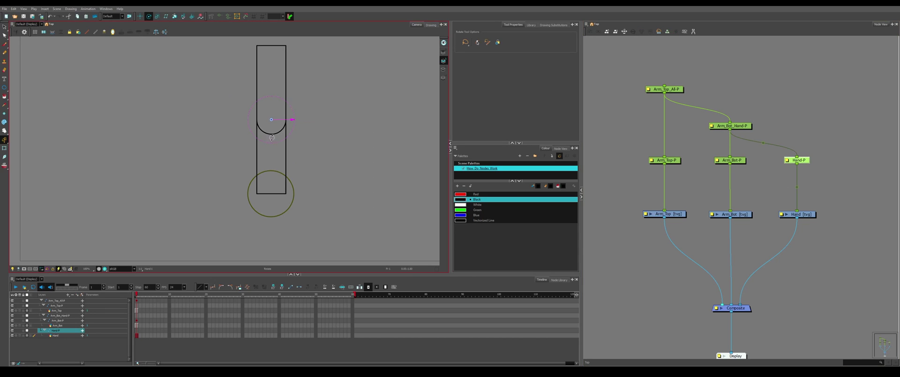
Step: Move the Hand-P pivot to the centre of the hand circle and try rotating the arm through its peg hierarchy
left_click_drag(291, 119, 271, 193)
left_click(665, 90)
left_click_drag(365, 190, 258, 178)
key("shift+b")
left_click_drag(342, 169, 396, 99)
left_click(797, 160)
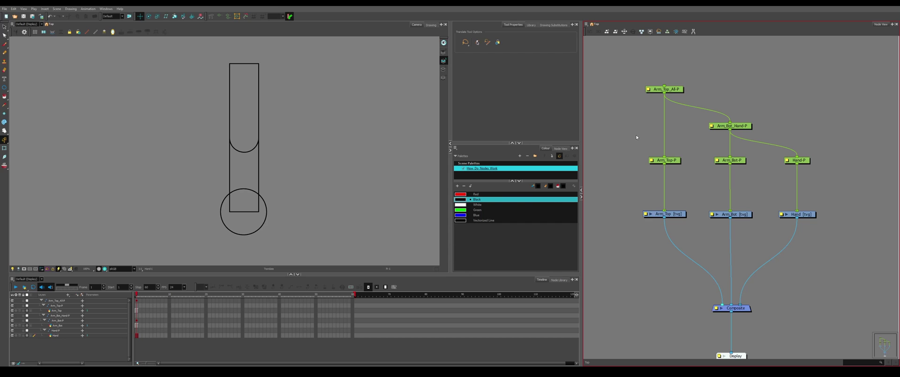
Step: Review the complete arm node structure by selecting all five pegs together
scroll(617, 165, "down", 1)
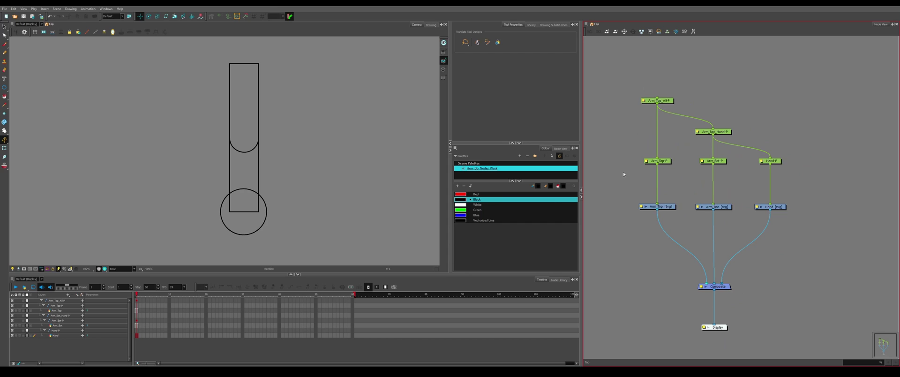
left_click_drag(622, 172, 805, 88)
left_click(807, 106)
scroll(710, 150, "down", 1)
left_click_drag(657, 173, 847, 65)
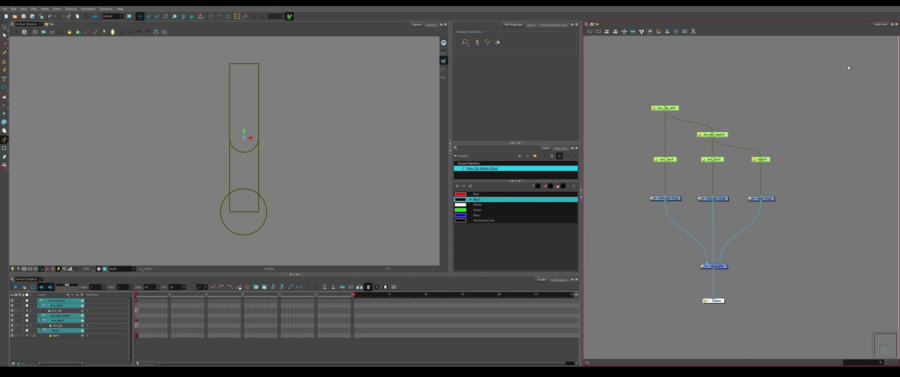
left_click(836, 94)
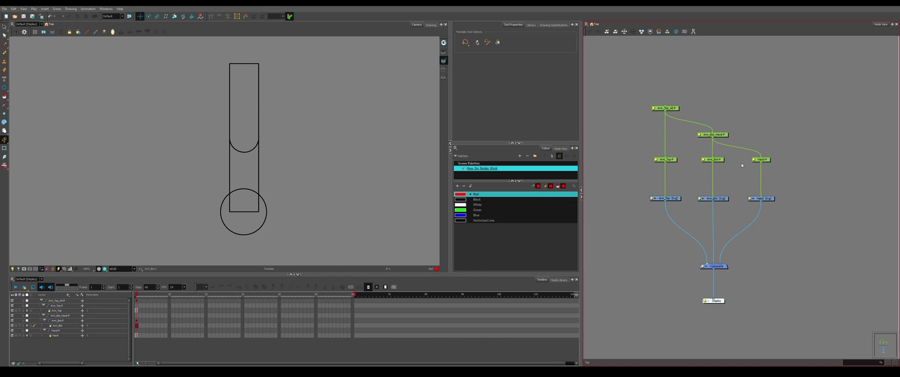
Step: Delete the Arm_Bot_Hand-P peg and connect Hand-P directly beneath Arm_Bot-P instead
scroll(726, 151, "up", 2)
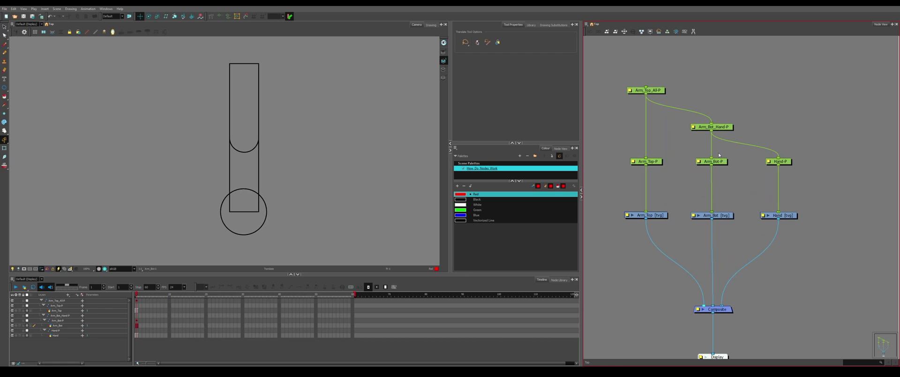
left_click(705, 126)
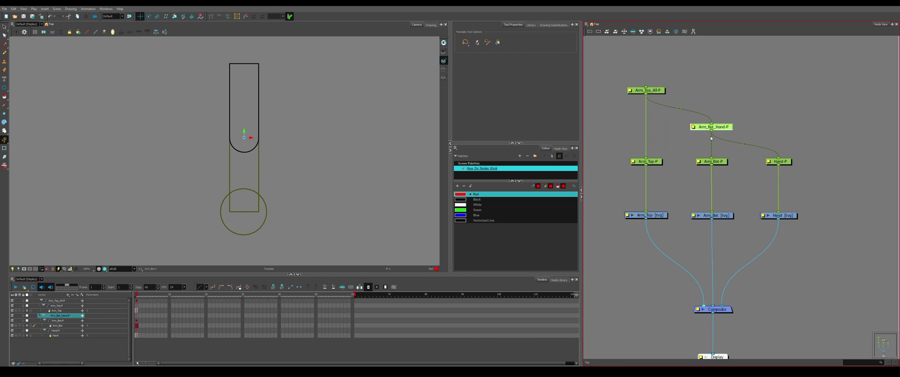
key("Delete")
left_click(716, 163)
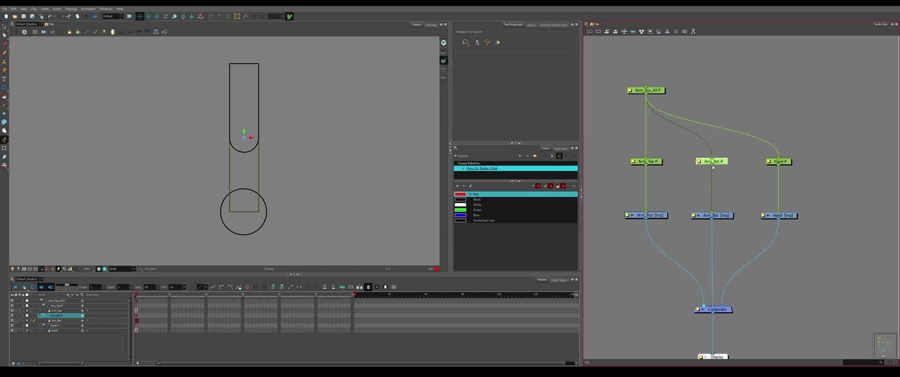
left_click_drag(713, 165, 785, 181)
left_click(799, 162)
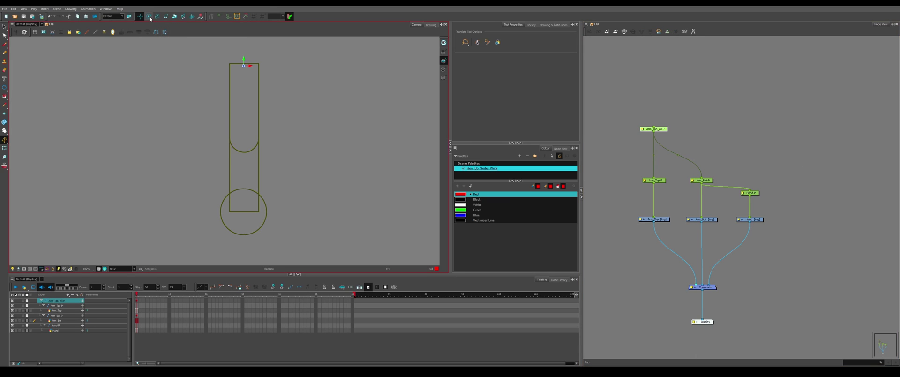
Step: Rotate the whole arm clockwise from Arm_Top_All-P, bend the lower arm with Arm_Bot-P and select Hand-P
left_click(148, 16)
left_click_drag(303, 161, 235, 178)
left_click(702, 180)
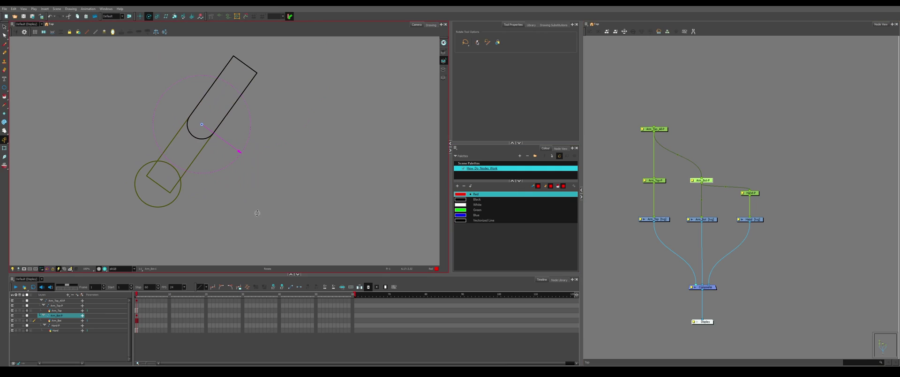
left_click_drag(256, 213, 315, 137)
left_click(751, 192)
left_click(139, 16)
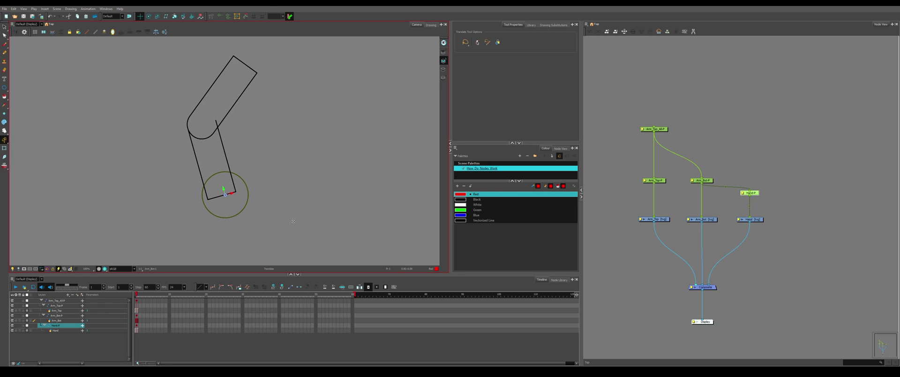
Step: Compare the arm's peg structure with its timeline layers, from Hand up to Arm_Top_All-P
left_click_drag(632, 120, 766, 213)
key("Delete")
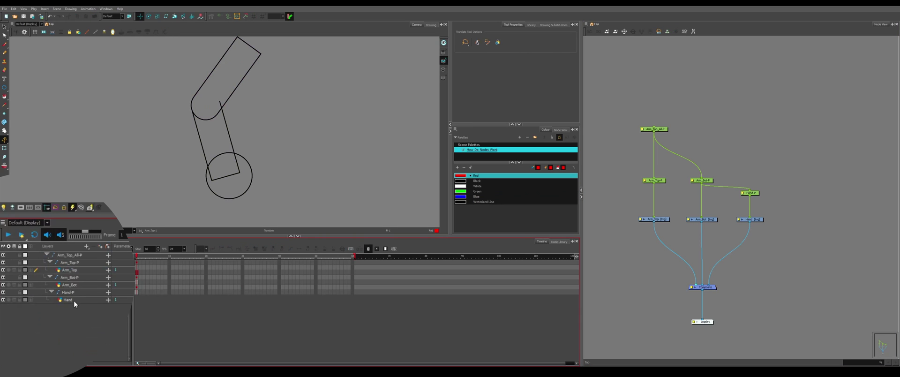
left_click(74, 300)
left_click(74, 292)
left_click(74, 285)
left_click(74, 277)
left_click(74, 270)
left_click(74, 256)
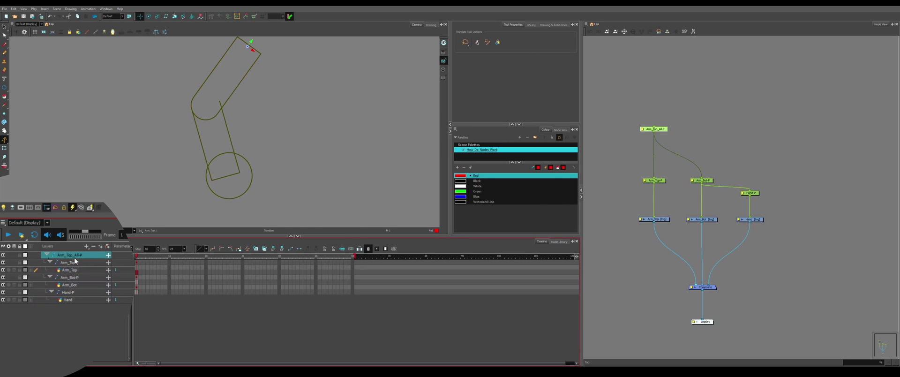
Step: Collapse the Hand-P, Arm_Bot-P and Arm_Top-P layers in the timeline and fold them all under Arm_Top_All-P
left_click(47, 255)
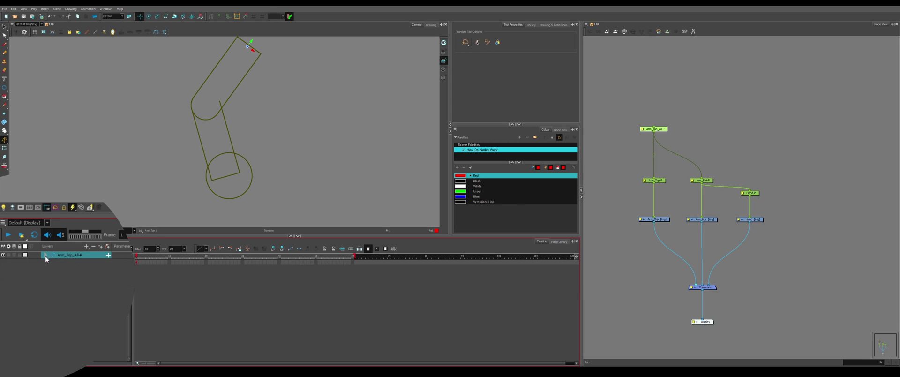
left_click(45, 255)
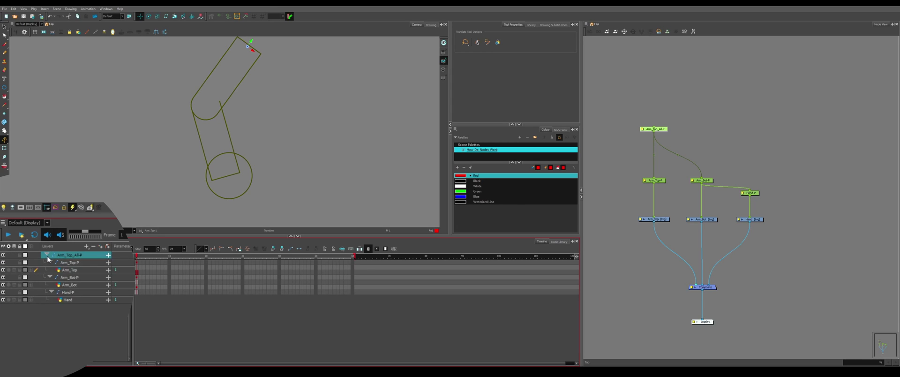
left_click(50, 276)
left_click(50, 276)
left_click(52, 291)
left_click(49, 276)
left_click(50, 262)
left_click(48, 254)
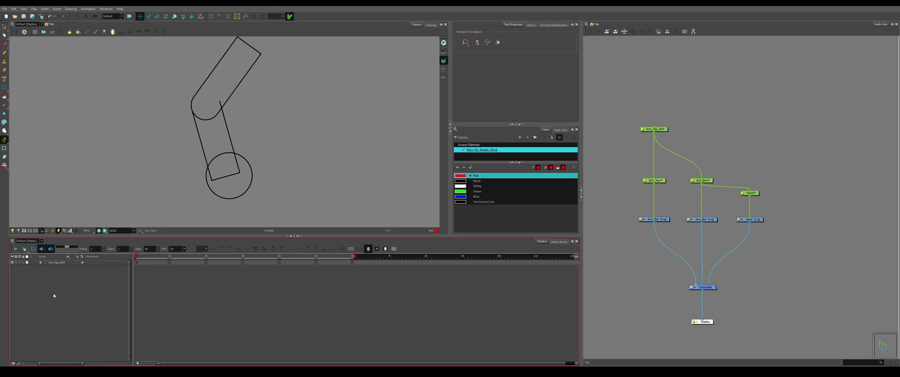
scroll(758, 191, "up", 2)
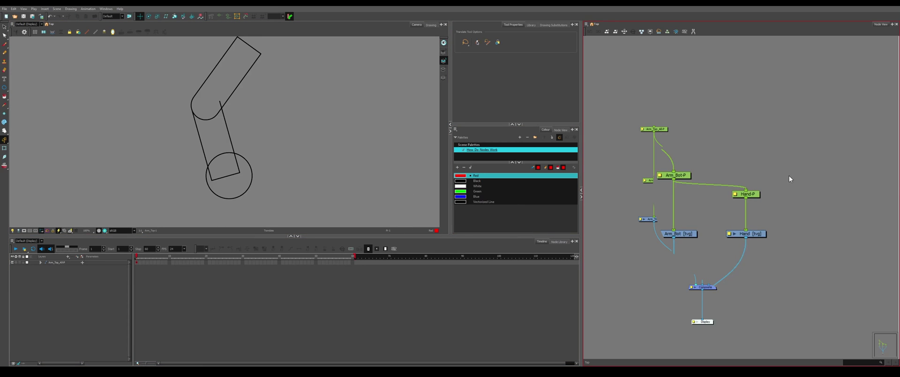
left_click_drag(789, 175, 727, 210)
left_click(142, 279)
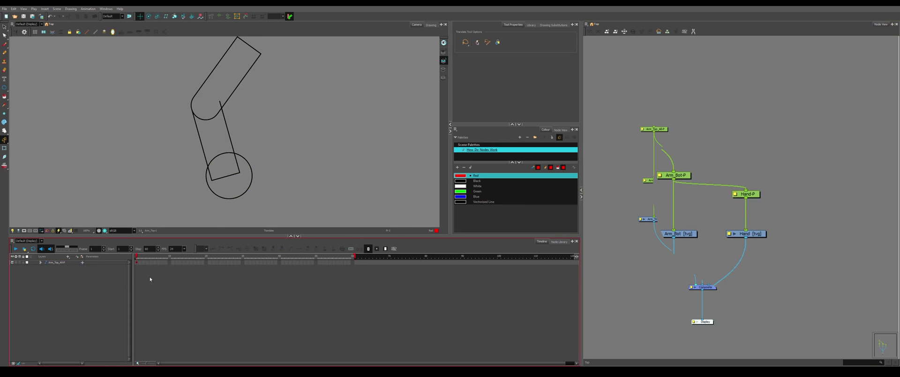
left_click_drag(792, 168, 738, 206)
key("o")
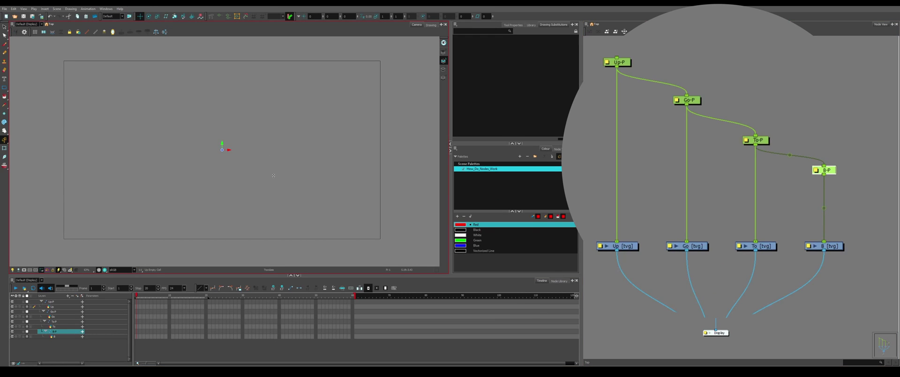
Step: Walk the selection up the peg chain from the lowest peg to Up-P and back down through its children
key("b")
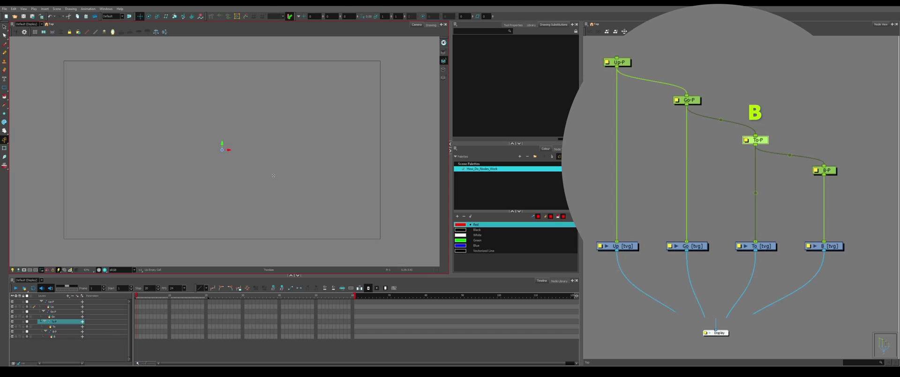
key("b")
key("b")
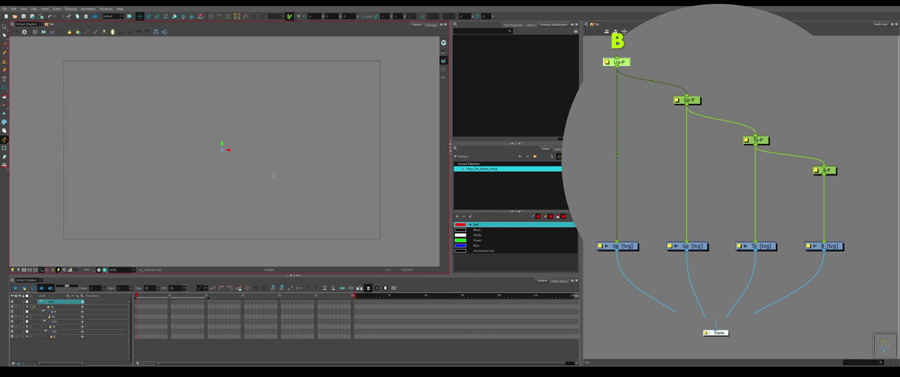
key("shift+b")
key("shift+b")
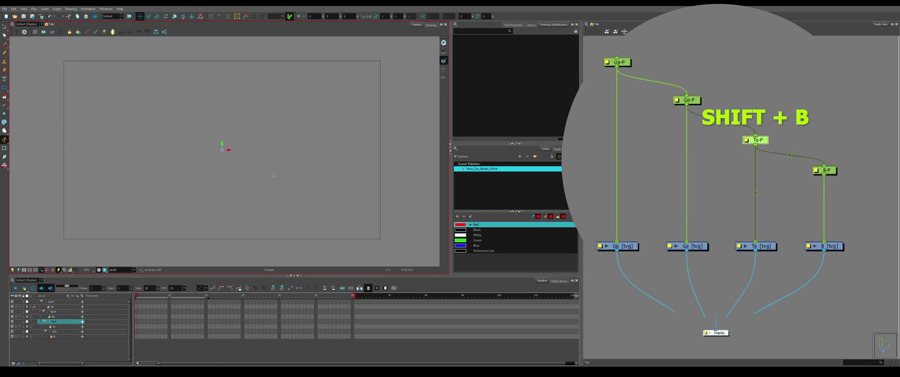
key("shift+b")
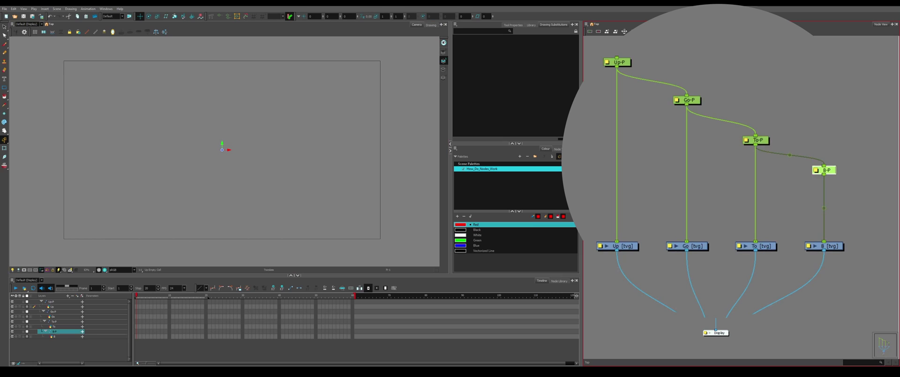
Step: Select Up-P, Go-P, To-P and the lowest peg one after another directly in the node view
left_click_drag(595, 49, 693, 164)
left_click_drag(766, 50, 682, 119)
left_click(756, 140)
left_click_drag(845, 131, 797, 195)
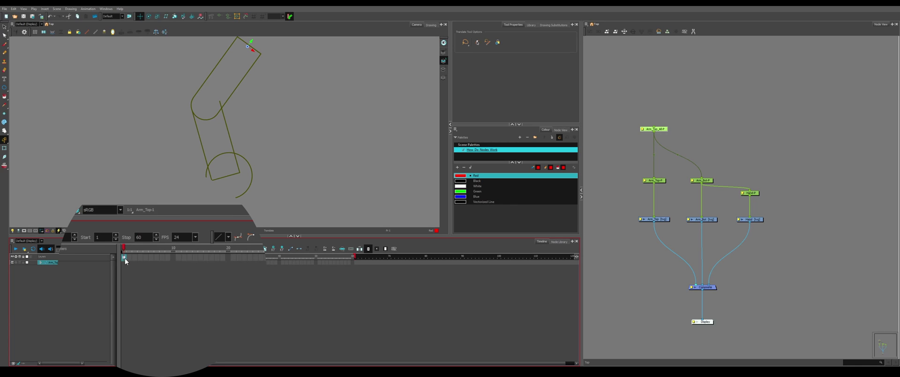
Step: On frame 10, rotate the whole arm with Arm_Top_All-P and bend the lower arm with Arm_Bot-P
left_click(174, 258)
left_click(149, 17)
mouse_move(295, 145)
left_mouse_down()
mouse_move(422, 108)
mouse_move(428, 89)
left_mouse_up()
left_click(735, 140)
left_click(702, 180)
left_click_drag(351, 141, 229, 186)
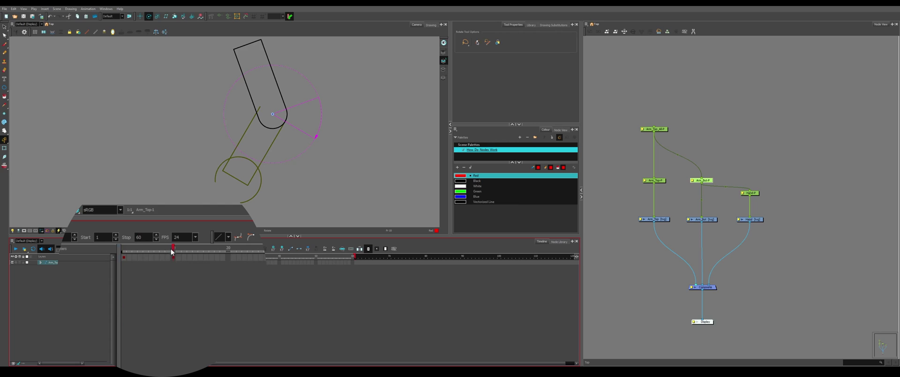
Step: Try deleting the frame 1 keyframes of Arm_Top_All-P, undo the deletion and step through the frames
mouse_move(171, 248)
left_mouse_down()
mouse_move(113, 251)
mouse_move(182, 250)
mouse_move(126, 251)
mouse_move(170, 253)
left_mouse_up()
left_click(124, 258)
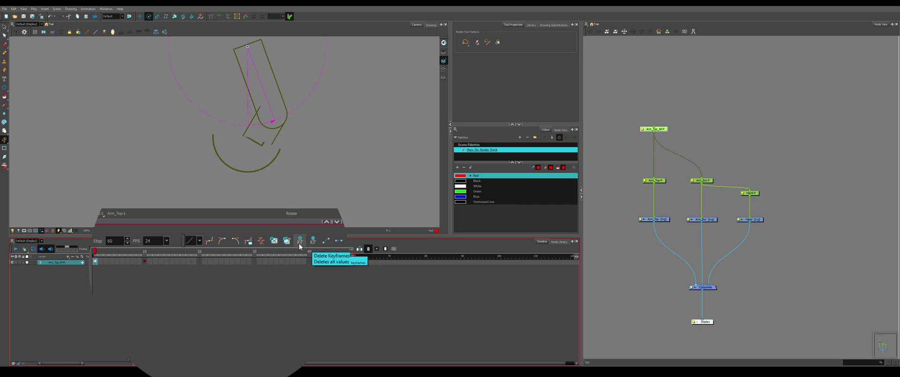
left_click(311, 241)
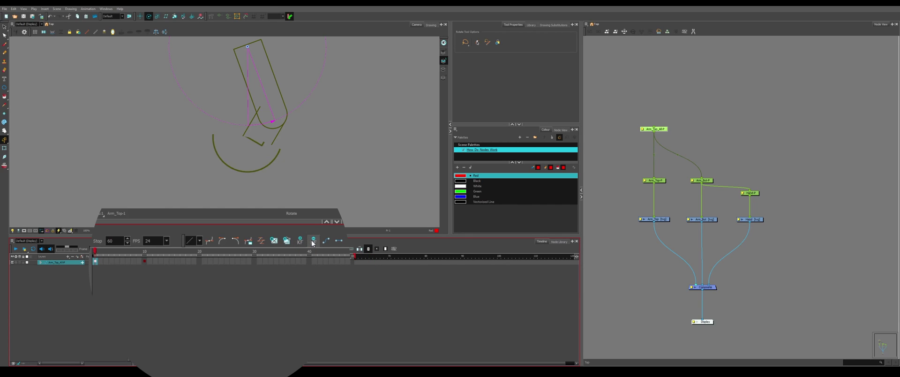
key("ctrl+z")
key("period")
key("period")
key("period")
key("period")
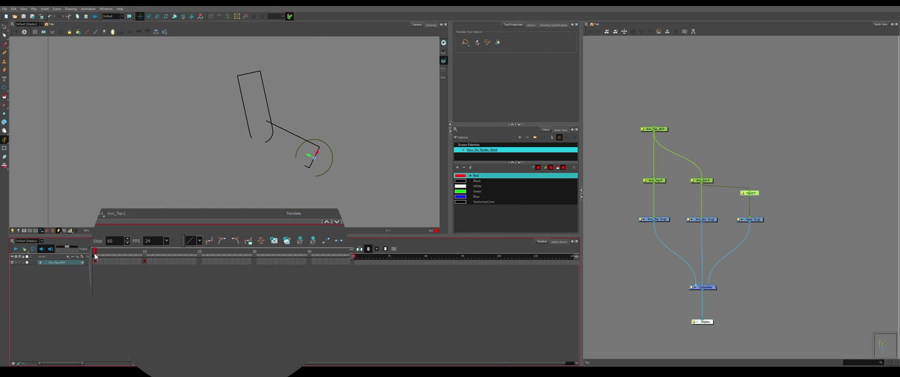
Step: Set the frame 1 keyframe of Arm_Top_All-P to a motion keyframe and scrub through the interpolated arm movement
mouse_move(96, 251)
left_mouse_down()
mouse_move(153, 256)
mouse_move(93, 261)
left_mouse_up()
left_click(94, 261)
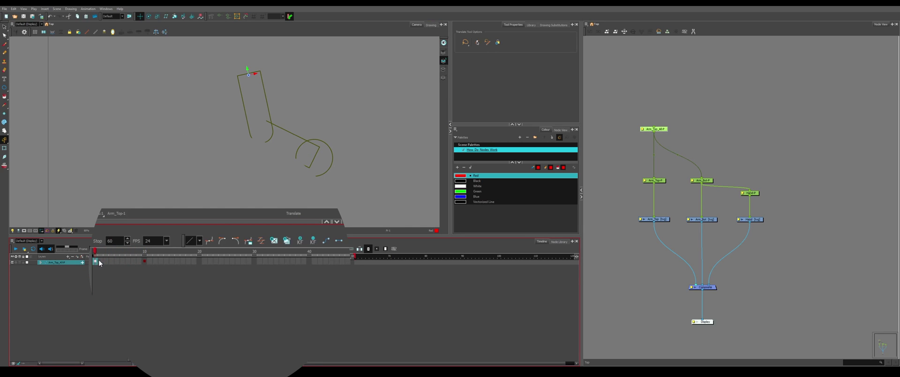
left_click(337, 241)
mouse_move(96, 252)
left_mouse_down()
mouse_move(169, 257)
mouse_move(135, 259)
left_mouse_up()
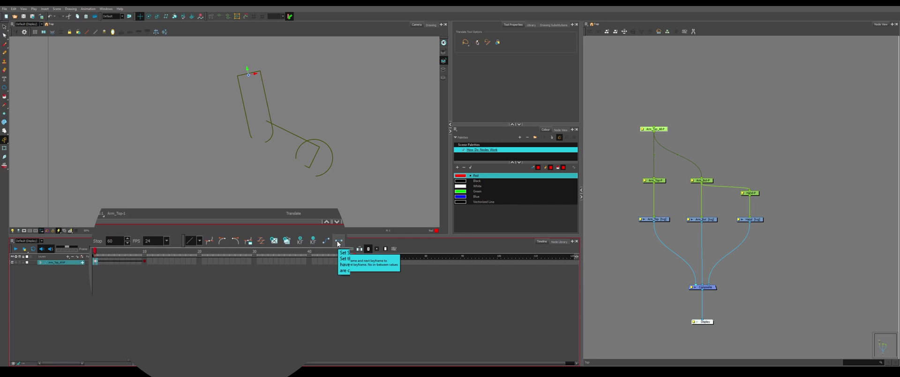
left_click(339, 241)
mouse_move(96, 255)
left_mouse_down()
mouse_move(144, 257)
mouse_move(96, 256)
mouse_move(106, 258)
left_mouse_up()
left_click(95, 261)
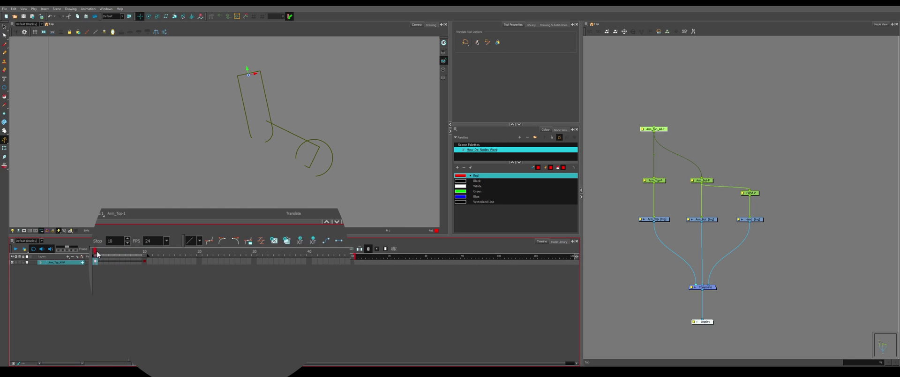
mouse_move(94, 255)
left_mouse_down()
mouse_move(144, 256)
mouse_move(95, 257)
mouse_move(131, 256)
mouse_move(111, 258)
left_mouse_up()
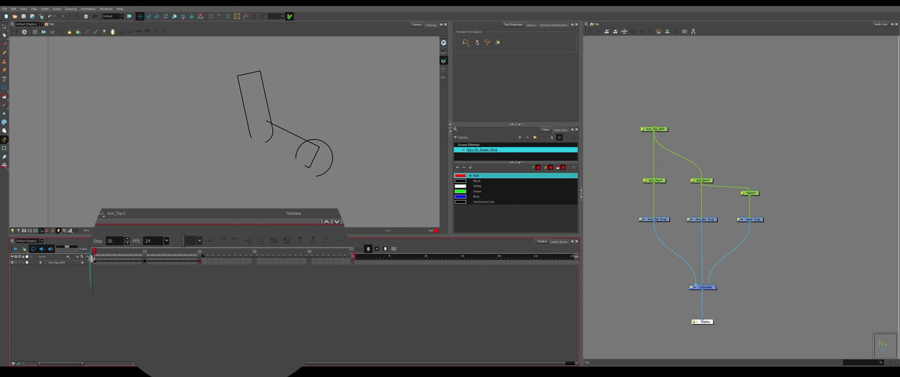
Step: Ease the motion and rotation of Arm_Top_All-P across its keyframes with Set Ease for Multiple Parameters, and play the animation
left_click(93, 262)
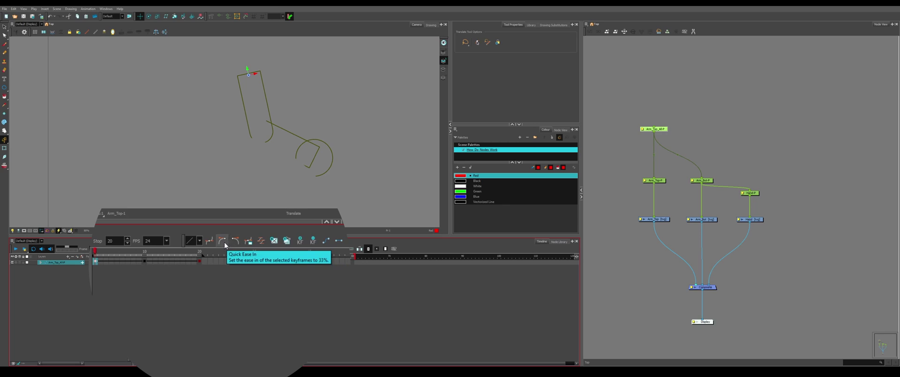
left_click(260, 240)
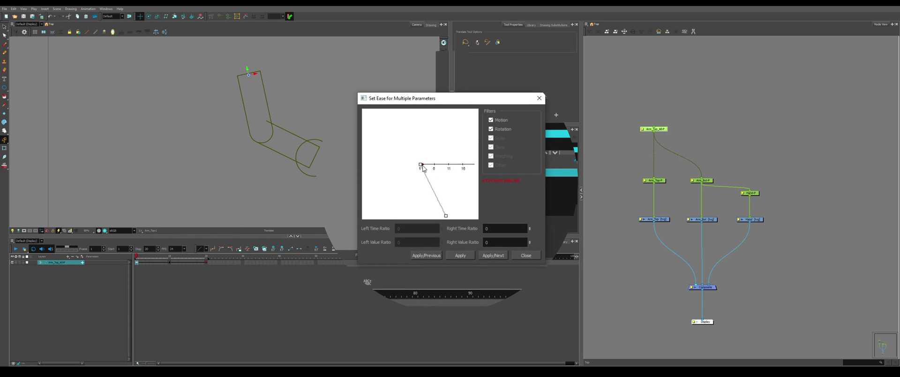
left_click_drag(422, 168, 399, 164)
left_click(493, 255)
left_click(493, 255)
left_click(460, 255)
left_click(533, 256)
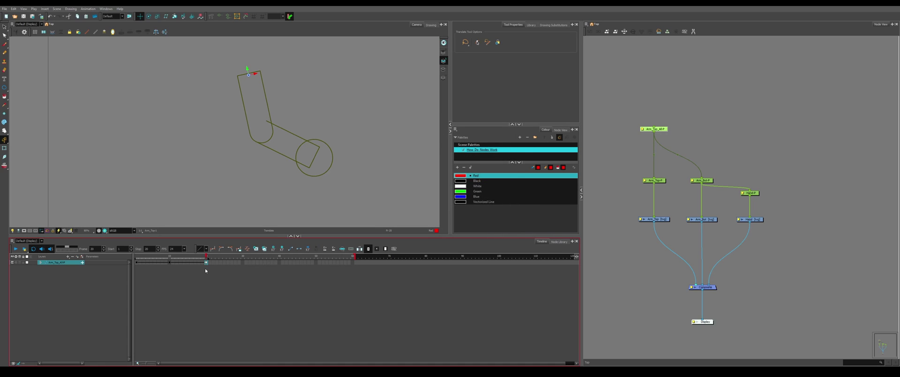
left_click(16, 249)
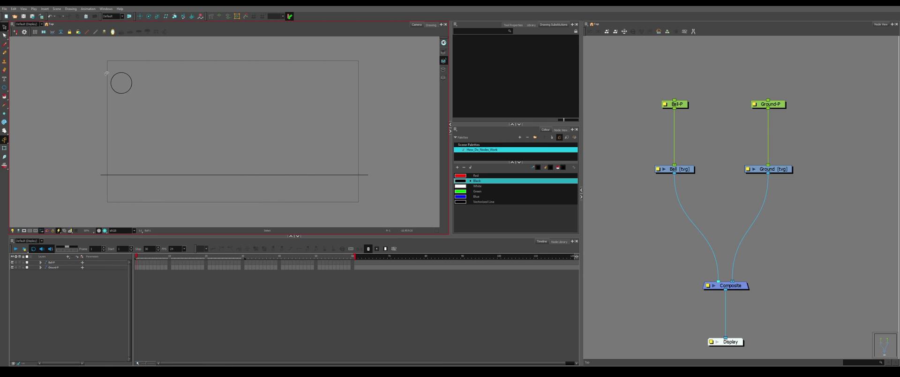
Step: Try the Rotate, Translate and Transform tools on the ball through its Ball-P peg
left_click_drag(661, 86, 702, 127)
left_click(149, 15)
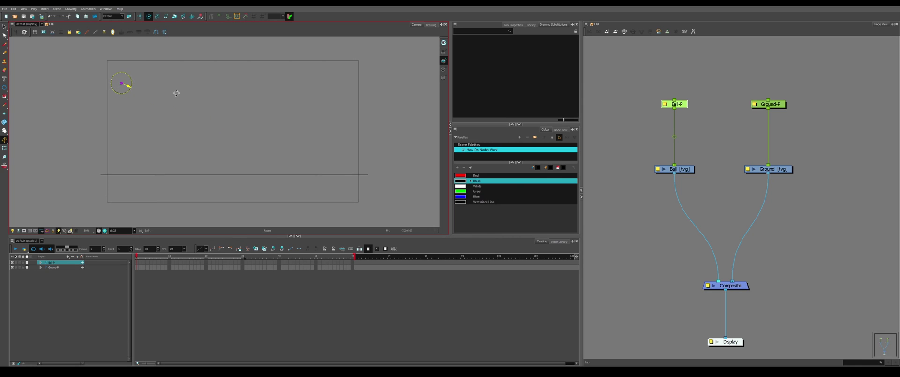
left_click(140, 16)
scroll(121, 62, "up", 2)
scroll(121, 61, "up", 2)
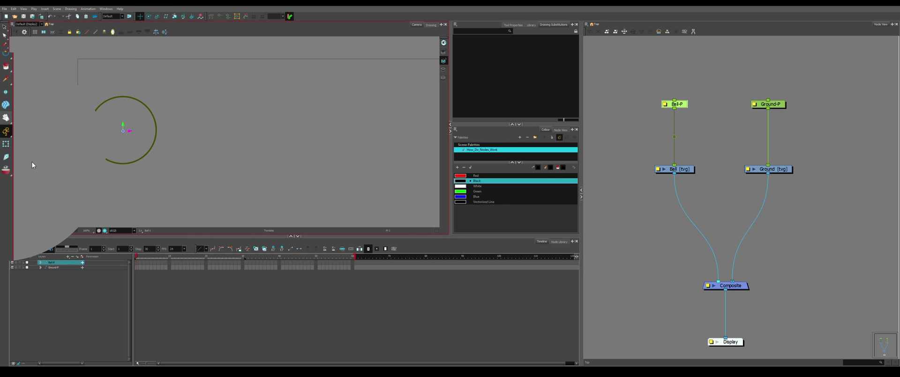
left_click(5, 149)
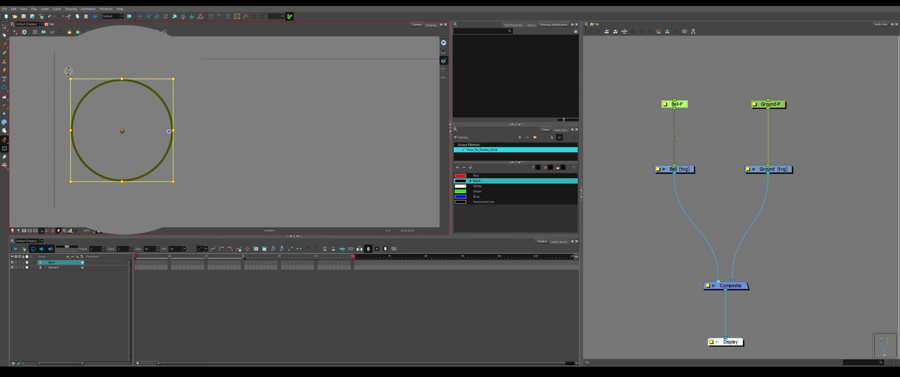
left_click_drag(70, 74, 54, 103)
key("Escape")
Step: On frame 3, move Ball-P slightly down towards the right and enable onion skin for its layer
left_click_drag(659, 80, 706, 121)
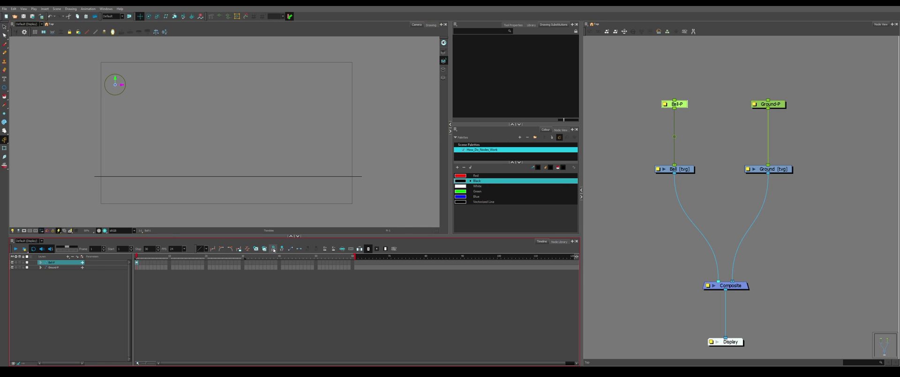
key("period")
key("period")
left_click_drag(131, 110, 135, 112)
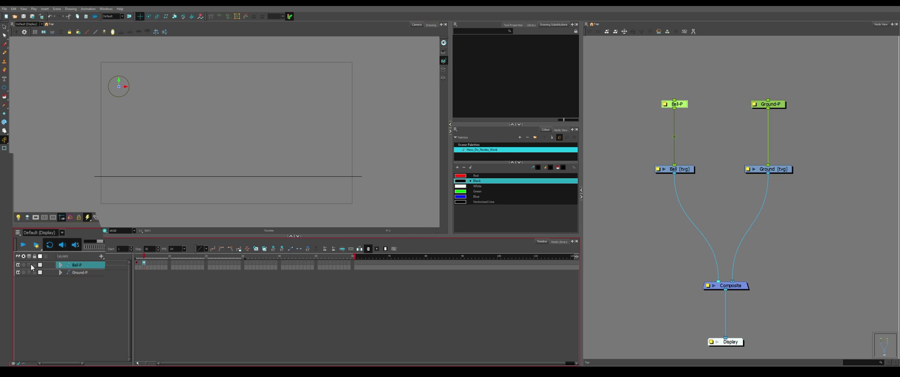
left_click(29, 265)
Step: Advance two frames, move the ball further down its fall path and compare it with the previous pose
key("period")
key("period")
left_click_drag(157, 137, 168, 160)
key("comma")
key("comma")
Step: Stretch the falling ball into an oval and tilt it along its path towards the ground
key("period")
key("period")
key("period")
key("period")
left_click(157, 16)
left_click_drag(144, 98, 143, 104)
left_click(149, 16)
left_click(140, 16)
Step: On frame 9, reset the ball's transformation and reposition the round ball just above the ground line
key("period")
key("period")
left_click_drag(166, 140, 184, 173)
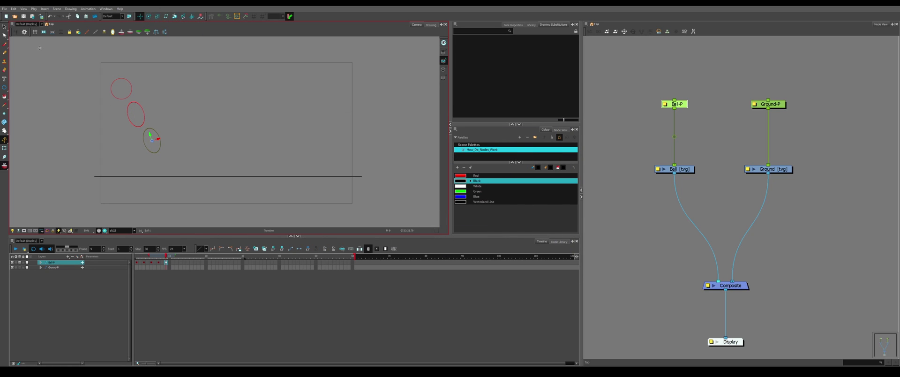
left_click(5, 148)
key("r")
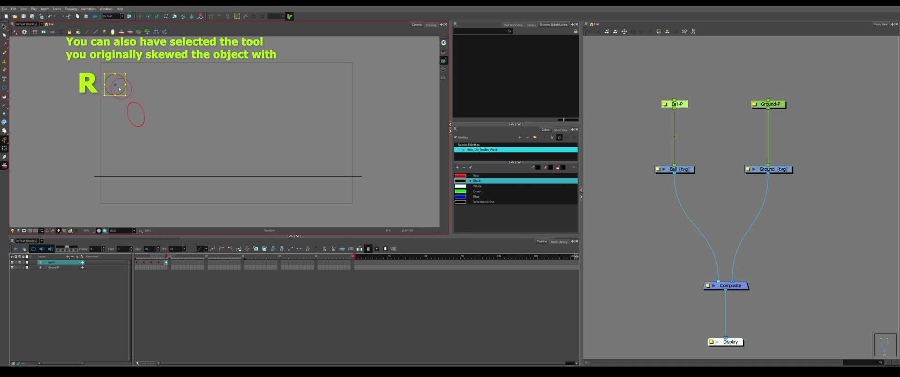
left_click(140, 16)
left_click_drag(143, 104, 176, 165)
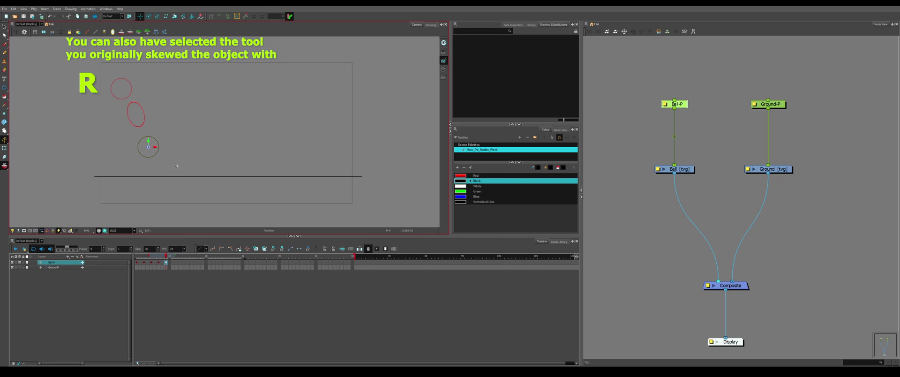
Step: Squash the ball on frame 9 into a wide, flat oval using the Scale tool
left_click(157, 16)
left_click(649, 89)
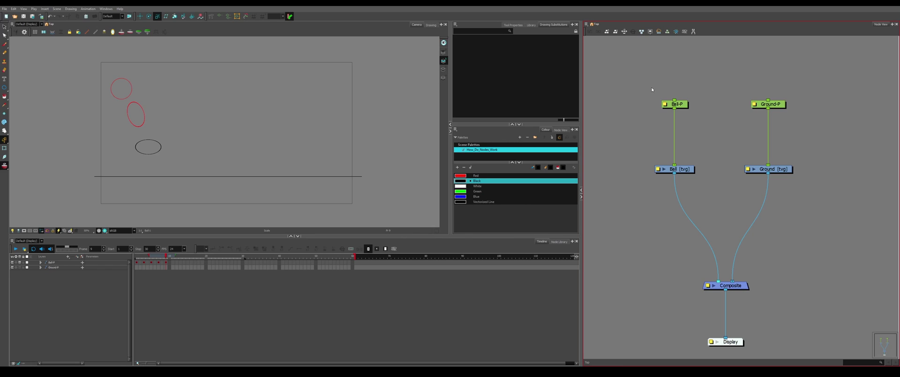
Step: Try moving the ground line upward with Ground-P, and undo the move
left_click(769, 104)
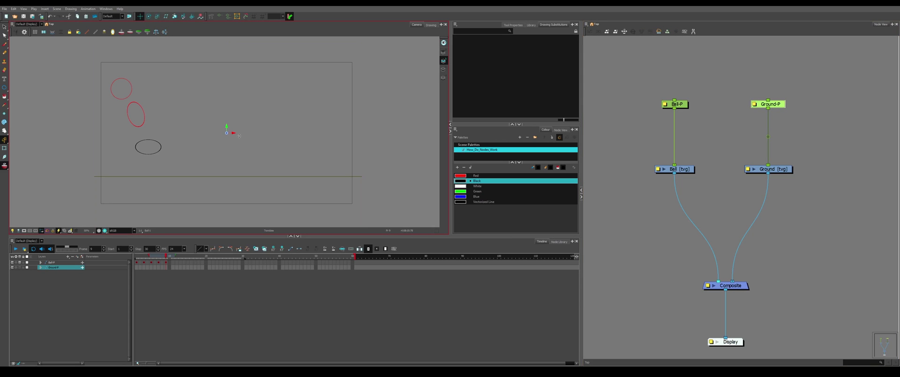
left_click_drag(226, 128, 227, 106)
key("ctrl+z")
Step: Add a parent peg named Scale-P above Ball-P and use it to enlarge the ball together with its whole path
left_click(677, 104)
key("ctrl+p")
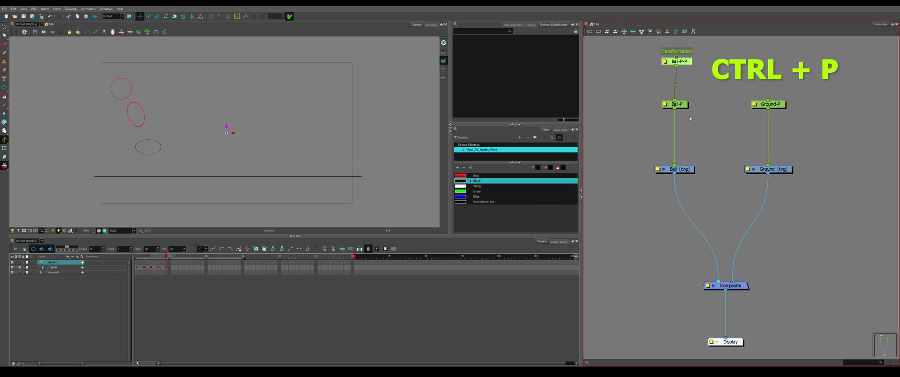
left_click_drag(676, 63, 674, 72)
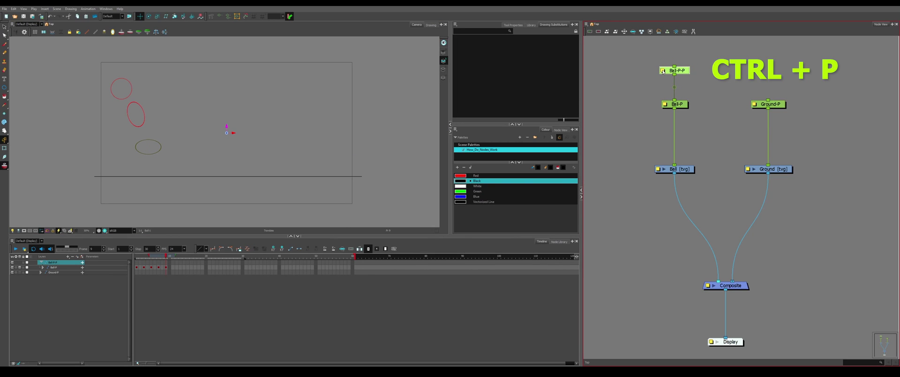
left_click(662, 70)
type("Scale-P")
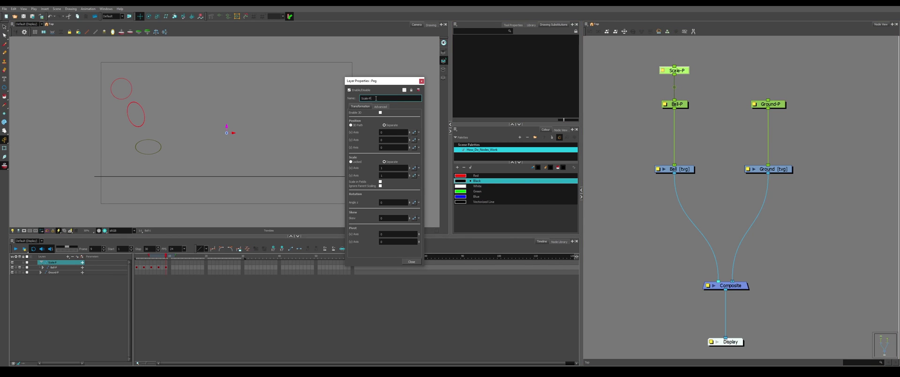
key("Return")
left_click(158, 16)
left_click_drag(263, 193, 273, 160)
Step: Add a parent peg above Scale-P and name it Position-P
left_click(684, 82)
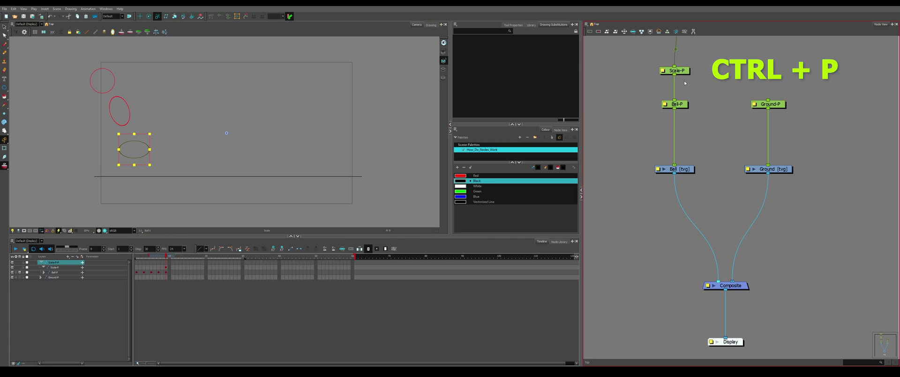
key("ctrl+p")
left_click_drag(666, 95, 666, 98)
left_click(640, 98)
left_click(394, 98)
type("Position-P")
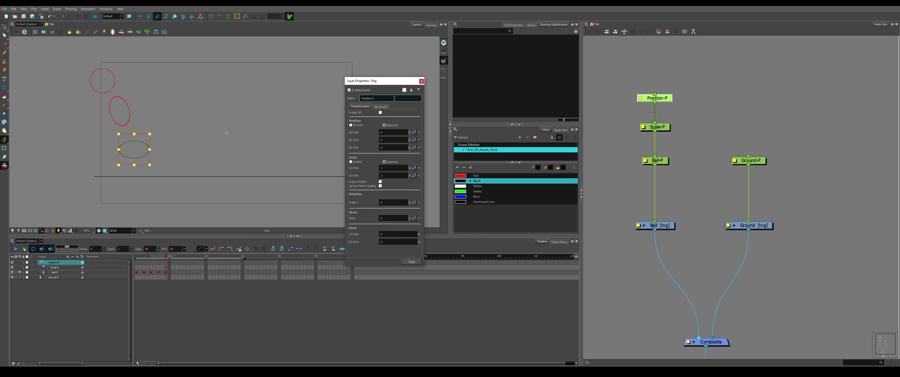
left_click(421, 80)
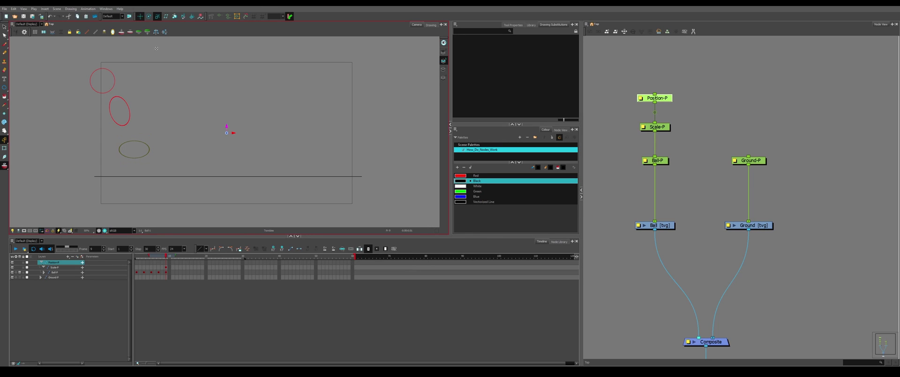
Step: Shift the ball's whole animation down to the right with Position-P and move the Position-P and Scale-P keyframes to frame 1
left_click_drag(185, 123, 203, 139)
left_click(166, 255)
left_click_drag(140, 255, 147, 259)
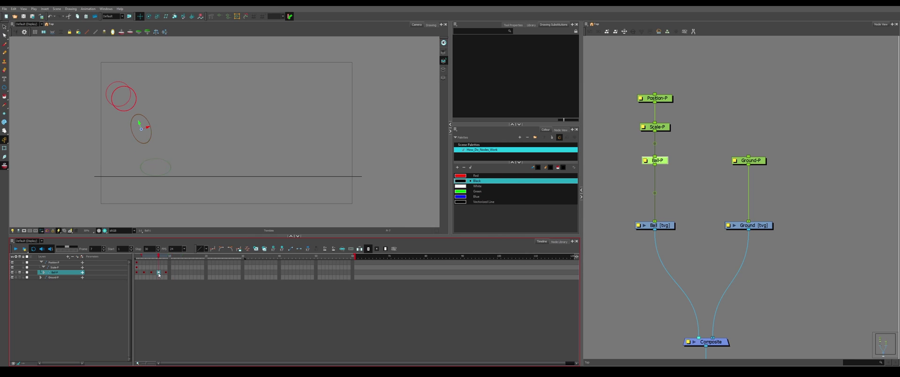
Step: Continue the bounce by copying Ball-P's stretched pose from frame 7 to frame 11 and repositioning the ball
left_click(158, 272)
key("ctrl+c")
left_click(172, 272)
left_click(213, 156)
key("ctrl+p")
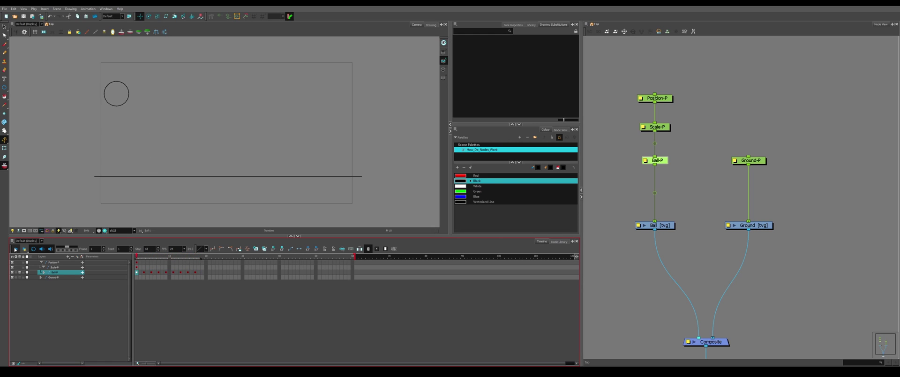
Step: Examine the drawing substitutions of the Ball drawing node
left_click(513, 25)
left_click(550, 26)
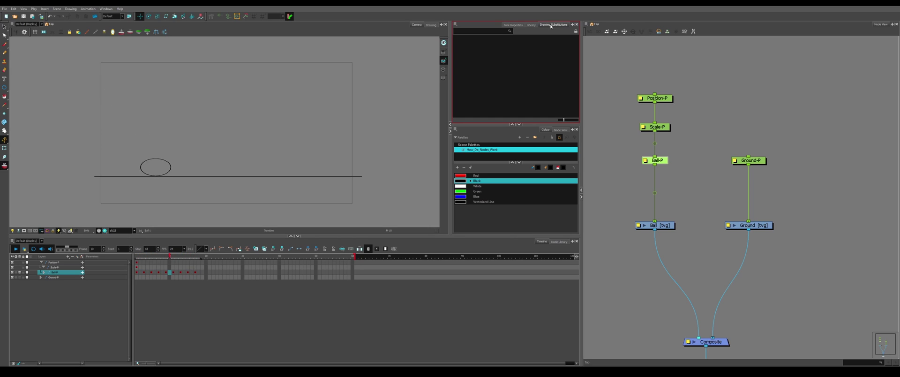
left_click(654, 225)
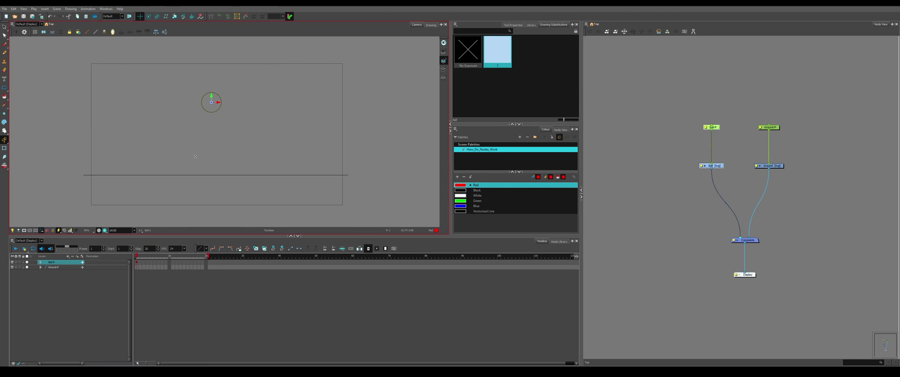
Step: In the simple ball scene, move the ball straight down onto the ground line on frame 10
left_click(144, 288)
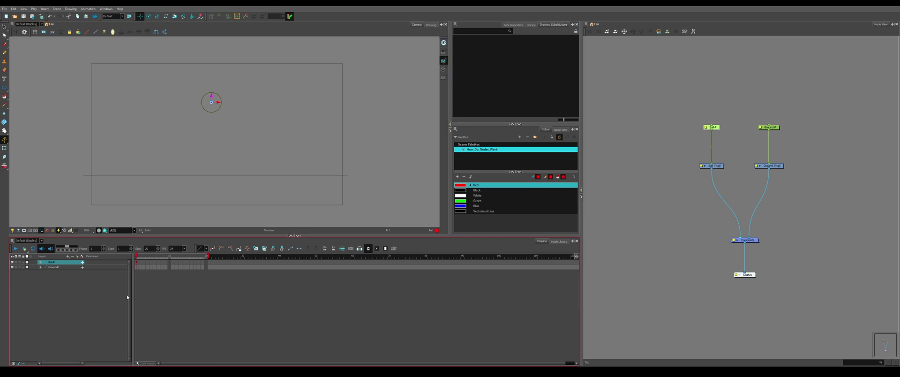
left_click(169, 258)
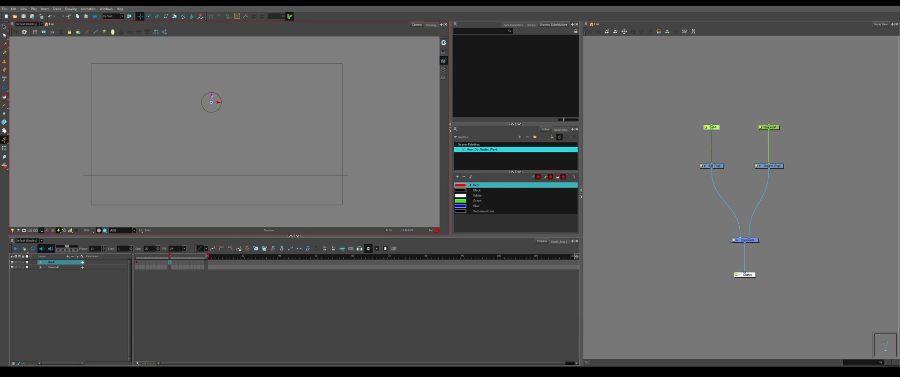
left_click_drag(211, 96, 211, 159)
Step: Turn the ball peg's keyframes into interpolated motion keyframes and play back the bounce
left_click(137, 262)
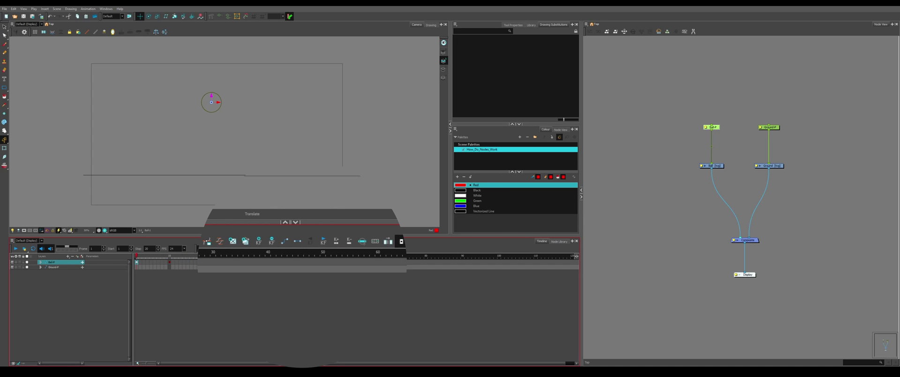
left_click(201, 262, "shift")
left_click(280, 240)
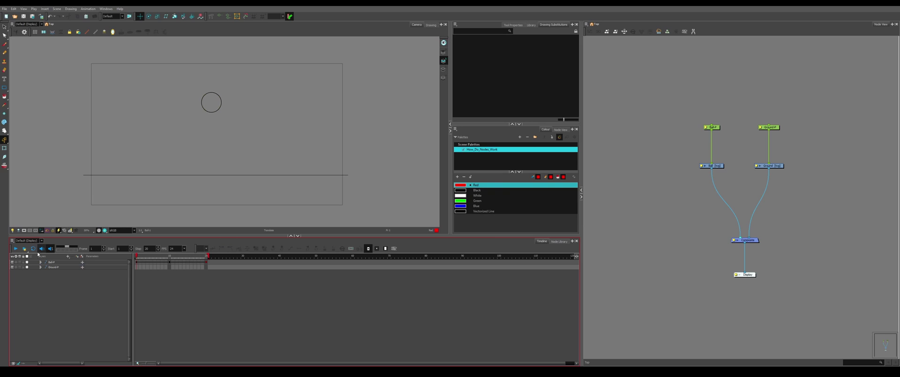
left_click(16, 249)
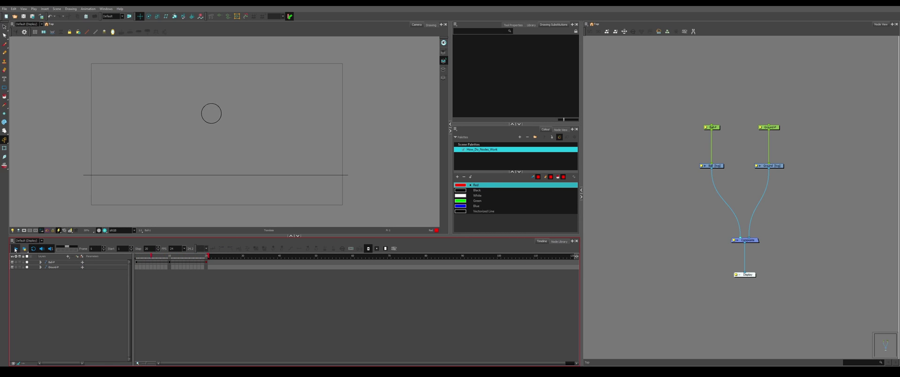
Step: Ease the ball peg's keyframes with a right time ratio of 94.85 and right value ratio of 0.76, and play the bounce
left_click(51, 261)
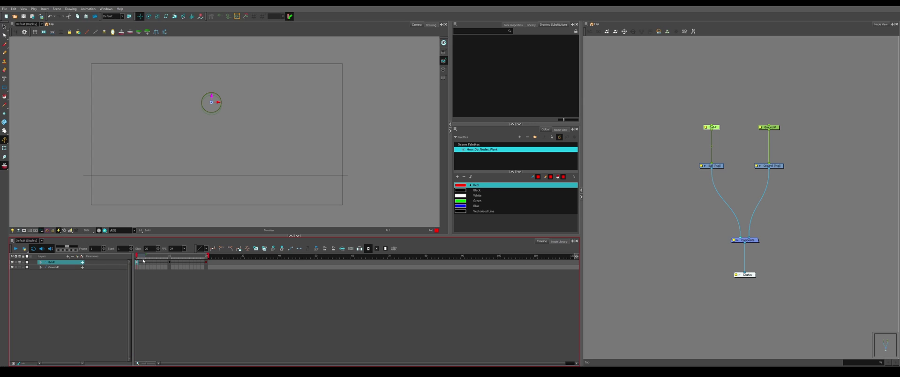
mouse_move(139, 256)
left_mouse_down()
mouse_move(191, 257)
mouse_move(122, 256)
left_mouse_up()
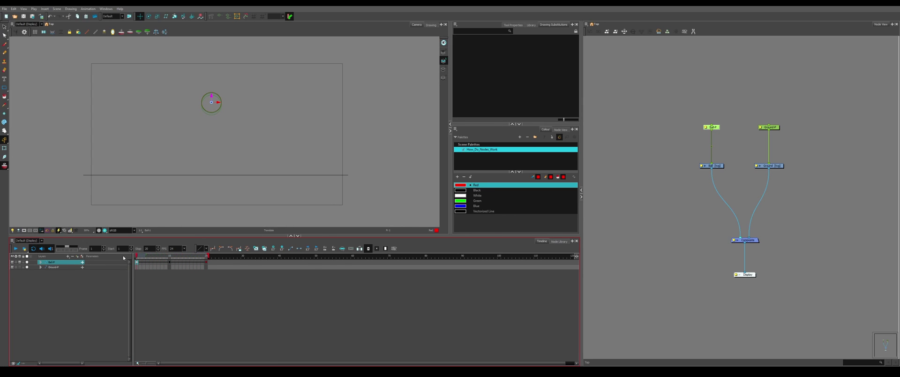
left_click(248, 249)
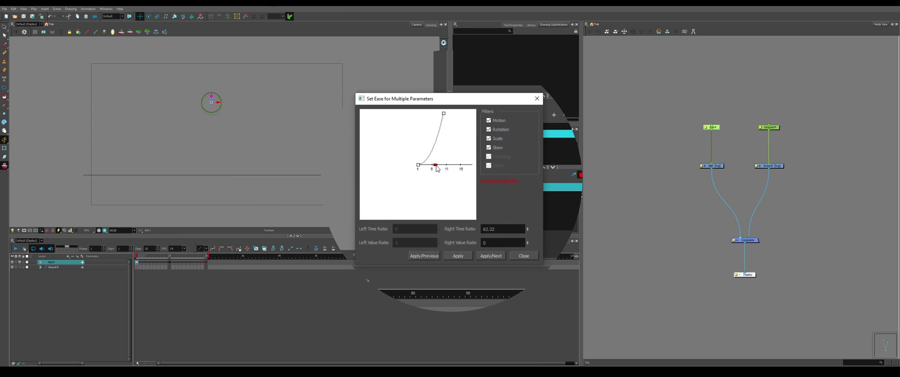
left_click_drag(437, 168, 401, 165)
left_click(490, 255)
left_click(490, 255)
left_click(423, 256)
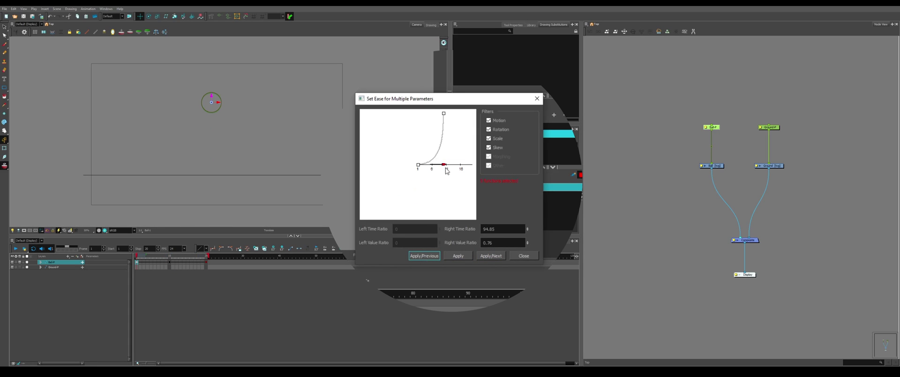
left_click(457, 256)
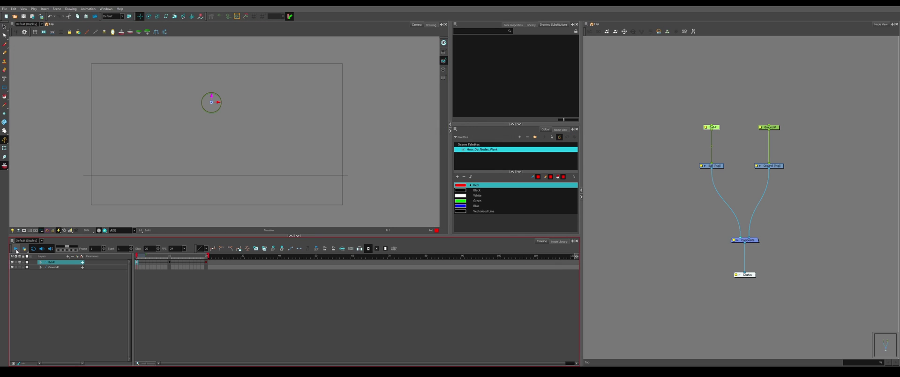
left_click(16, 249)
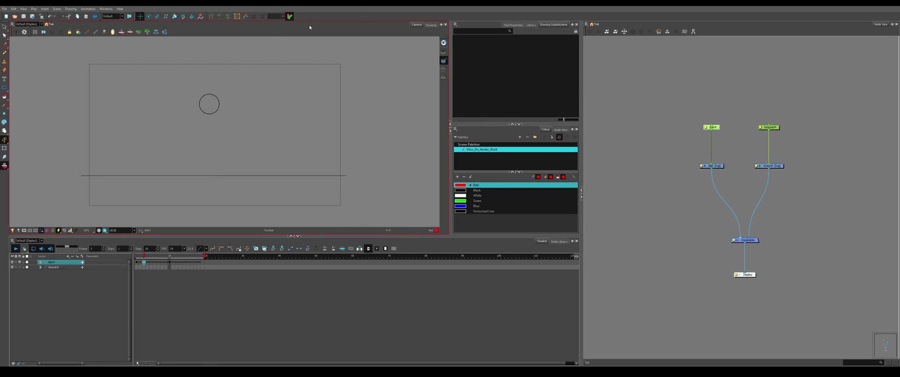
Step: Fill the inside of the ball drawing with the Green swatch and play back the animation
left_click(719, 166)
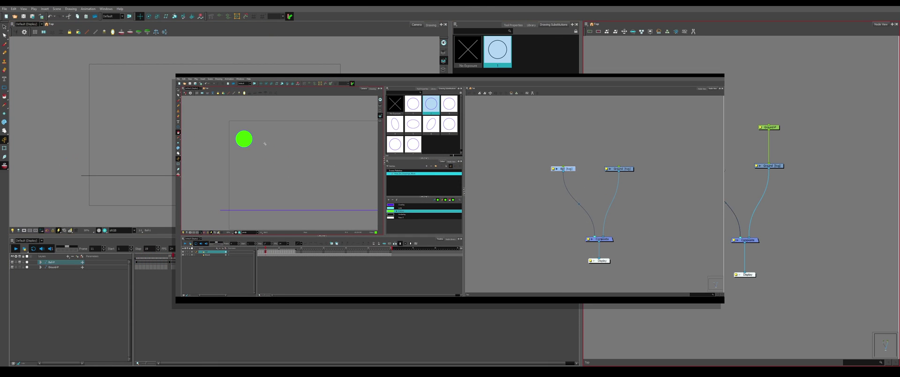
left_click(281, 188)
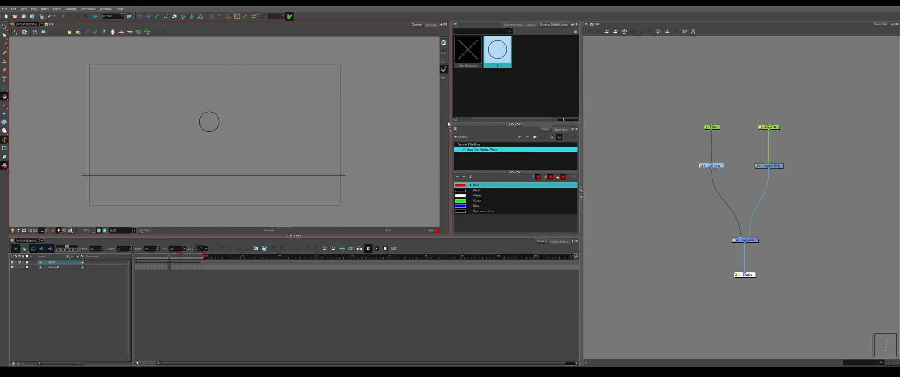
left_click(14, 250)
key("period")
key("alt+i")
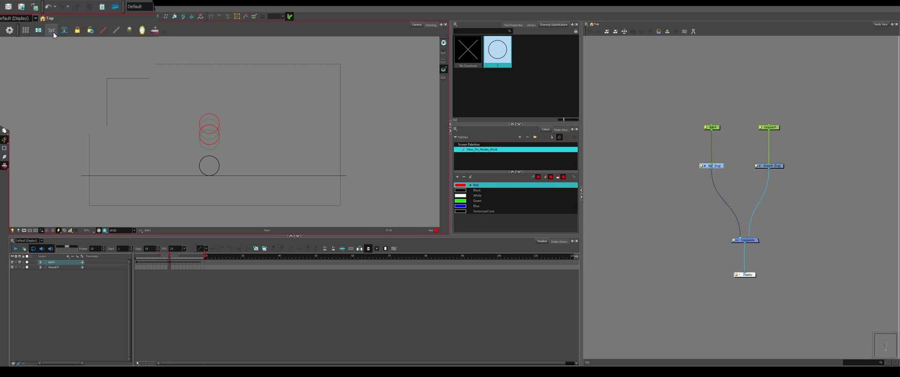
key("k")
left_click(467, 201)
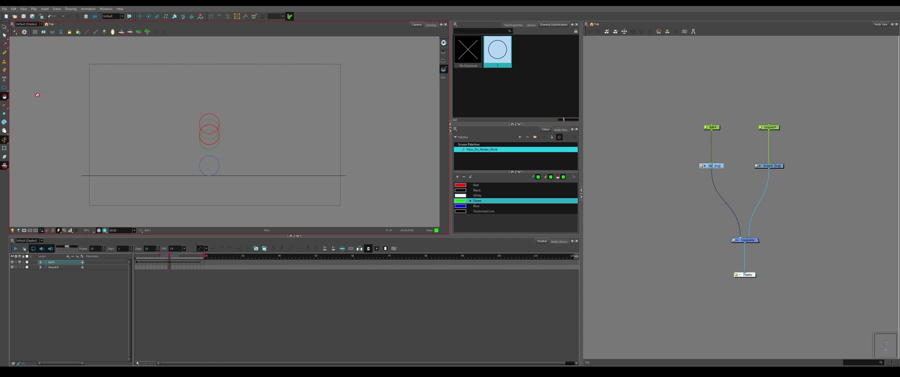
left_click(214, 168)
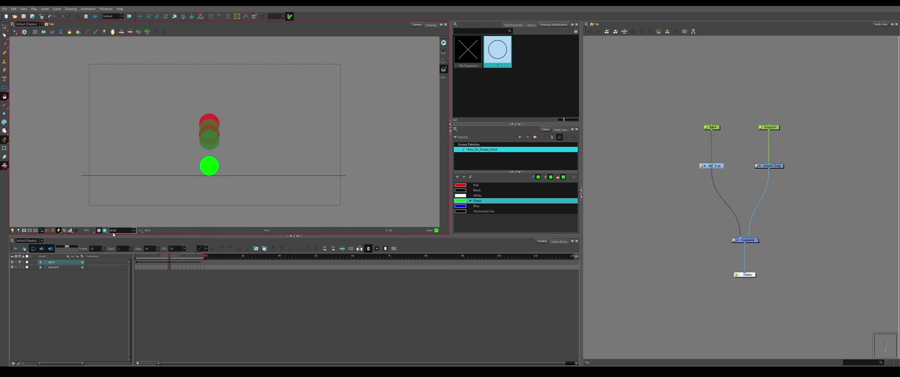
left_click(51, 263)
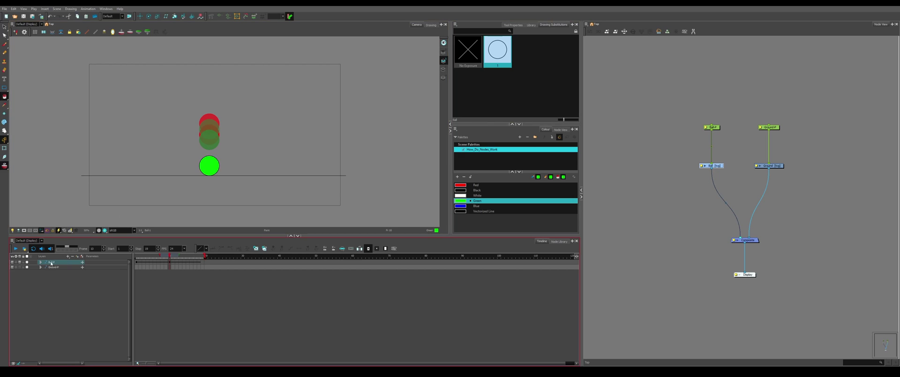
left_click(16, 249)
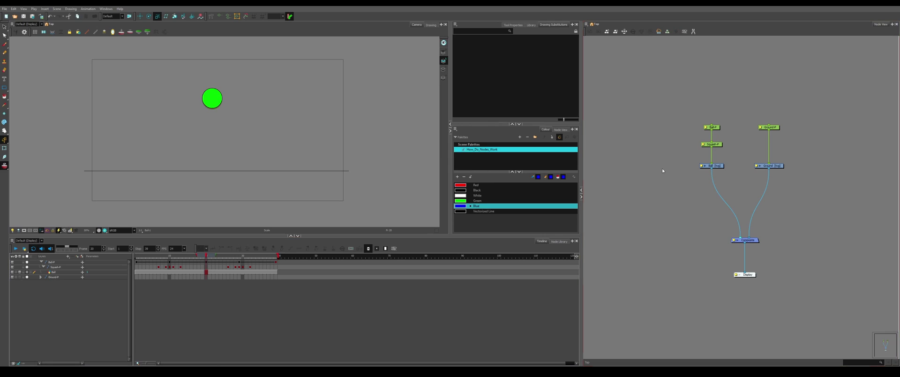
Step: Create a drawing layer named Wall, rearrange the nodes and connect it to the Composite
type("Wall")
key("Return")
left_click(475, 208)
left_click_drag(754, 241, 676, 167)
left_click_drag(649, 118, 801, 167)
left_click_drag(696, 169, 737, 238)
Step: Add a parent peg to the Wall drawing and align it above the node
key("ctrl+p")
left_click(694, 149)
left_click_drag(694, 141, 698, 129)
Step: Draw a low, wide rectangle on the Wall layer, resting on the ground line beneath the ball, and fill it with Blue
left_click(706, 167)
key("alt+7")
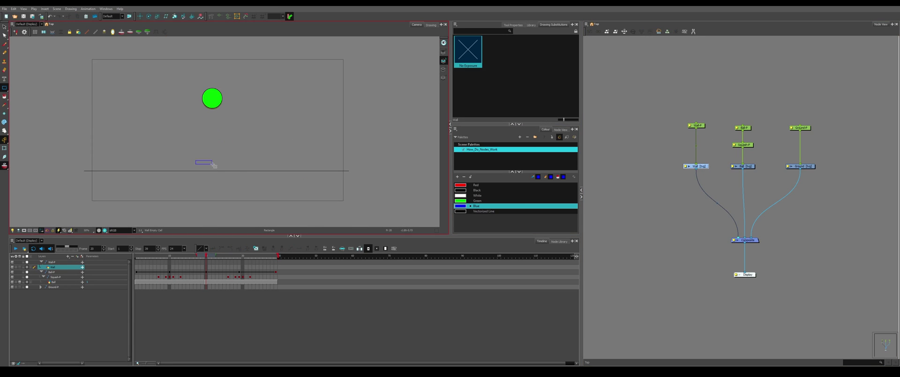
mouse_move(232, 172)
left_mouse_down()
mouse_move(254, 163)
mouse_move(205, 166)
left_mouse_up()
left_click(4, 96)
left_click(212, 165)
left_click(4, 27)
left_click(202, 167)
scroll(198, 170, "up", 1)
left_click(231, 133)
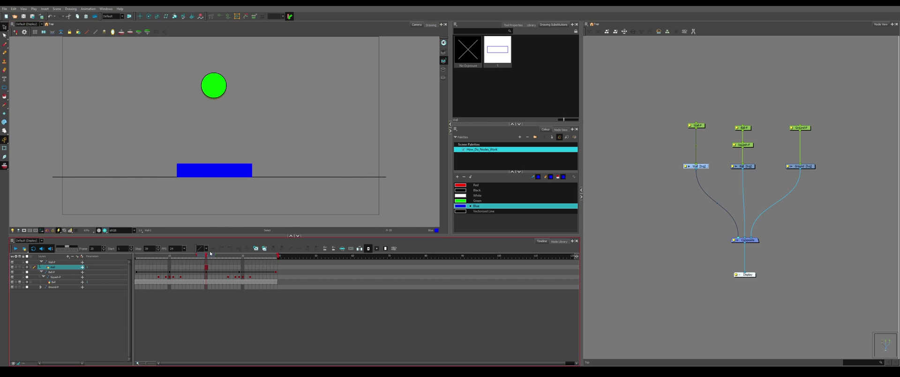
Step: Start the Wall drawing's exposure on frame 1, extend it to the end of the scene and play the animation
left_click_drag(206, 267, 142, 269)
left_click_drag(205, 268, 135, 267)
left_click(276, 266)
key("F5")
left_click(168, 256)
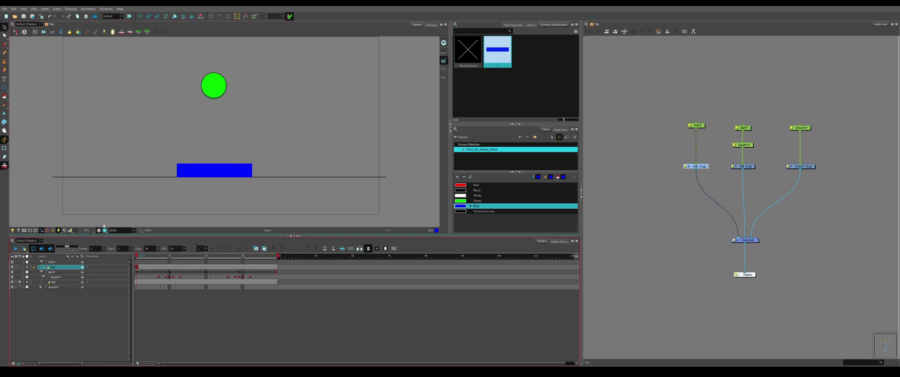
left_click(17, 248)
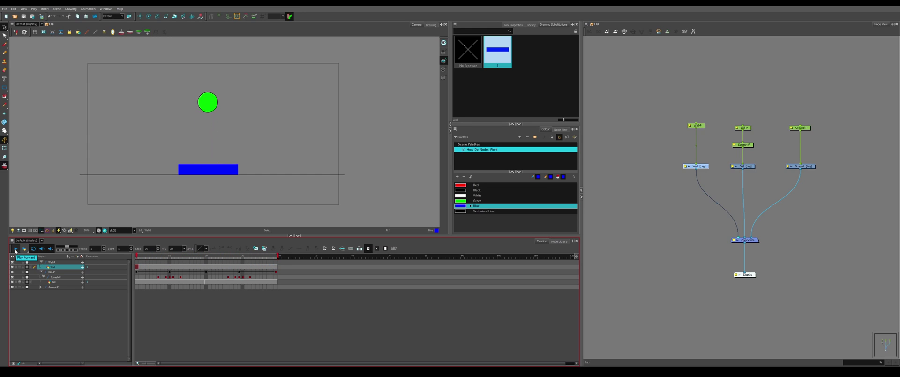
left_click(678, 152)
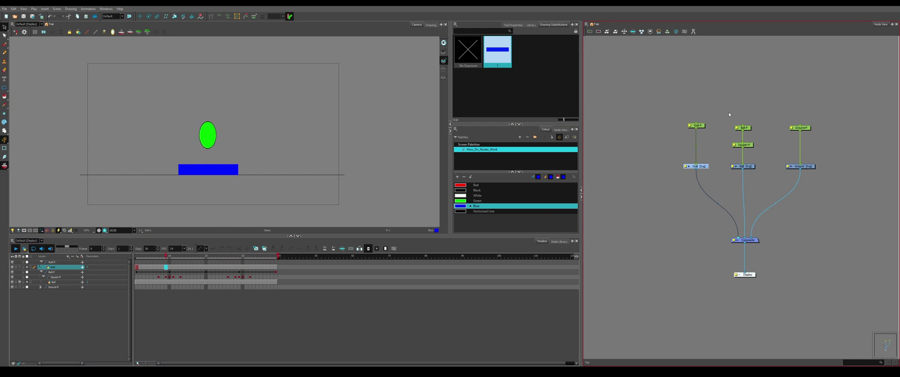
Step: Add a parent peg above the Ball-P peg and rename it Depth-P
left_click(743, 128)
key("ctrl+p")
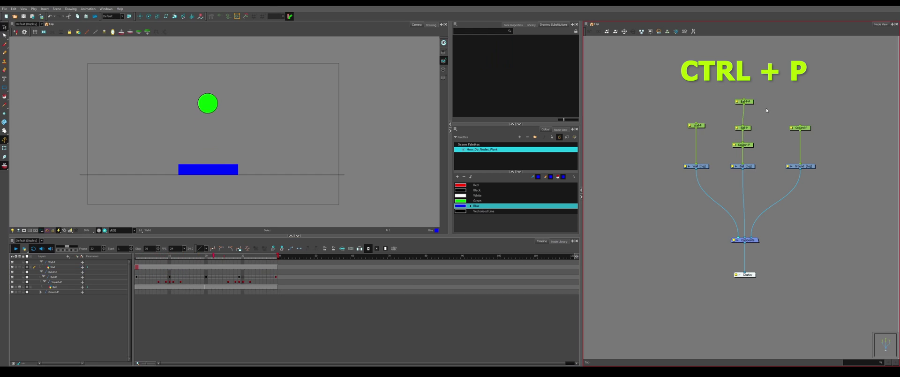
double_click(744, 101)
type("Depth-P")
key("Return")
Step: At frame 29, nudge the Depth-P peg back and forth in depth with the Transform tool, leaving the squashed ball in front of the wall
key("shift+t")
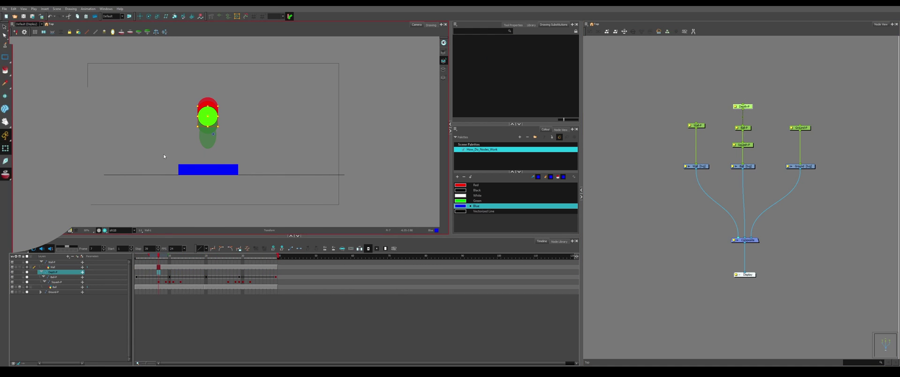
left_click_drag(170, 258, 239, 258)
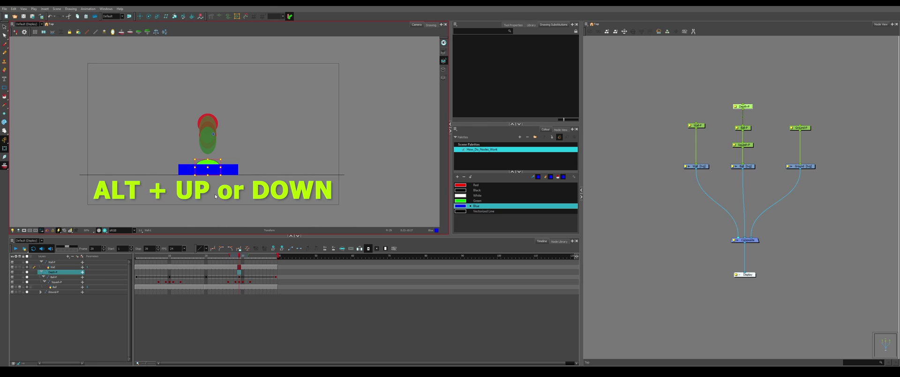
key("alt+Down")
key("alt+Up")
key("alt+Down")
key("alt+Up")
key("alt+Down")
key("alt+Up")
key("alt+Down")
Step: Show the Coordinate toolbar, then test the Depth-P peg's depth nudges behind and in front of the wall and play the animation
right_click(305, 16)
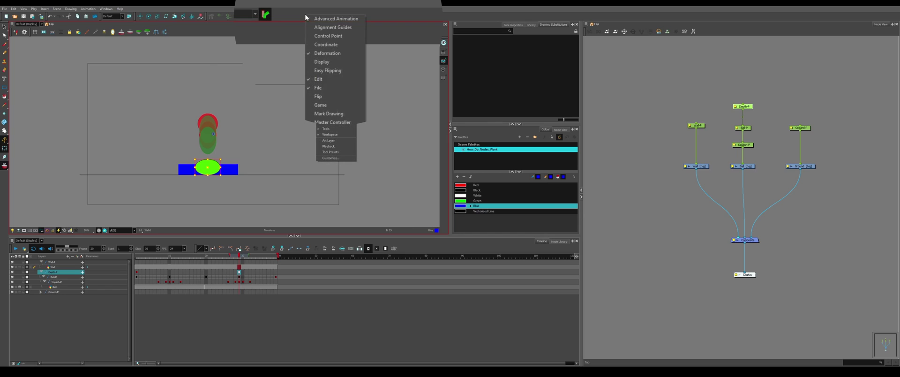
left_click(345, 44)
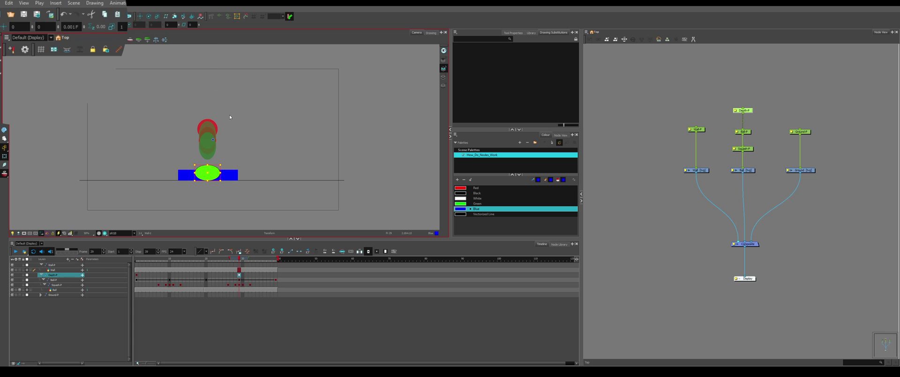
key("alt+Up")
key("alt+Up")
key("alt+Up")
key("alt+Up")
key("alt+Down")
key("alt+Down")
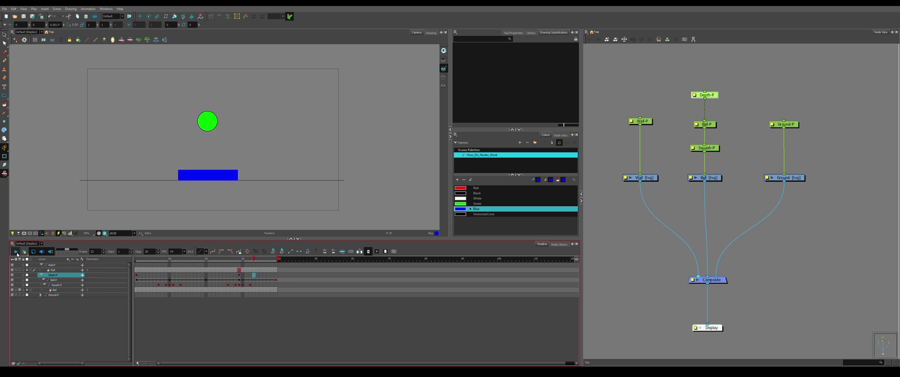
left_click(16, 252)
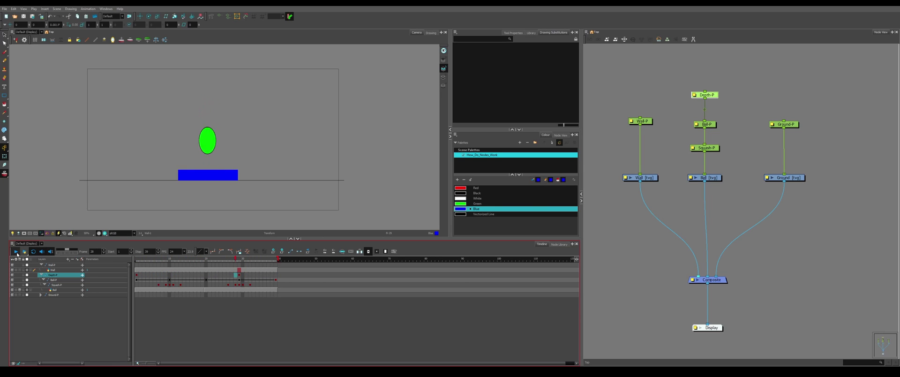